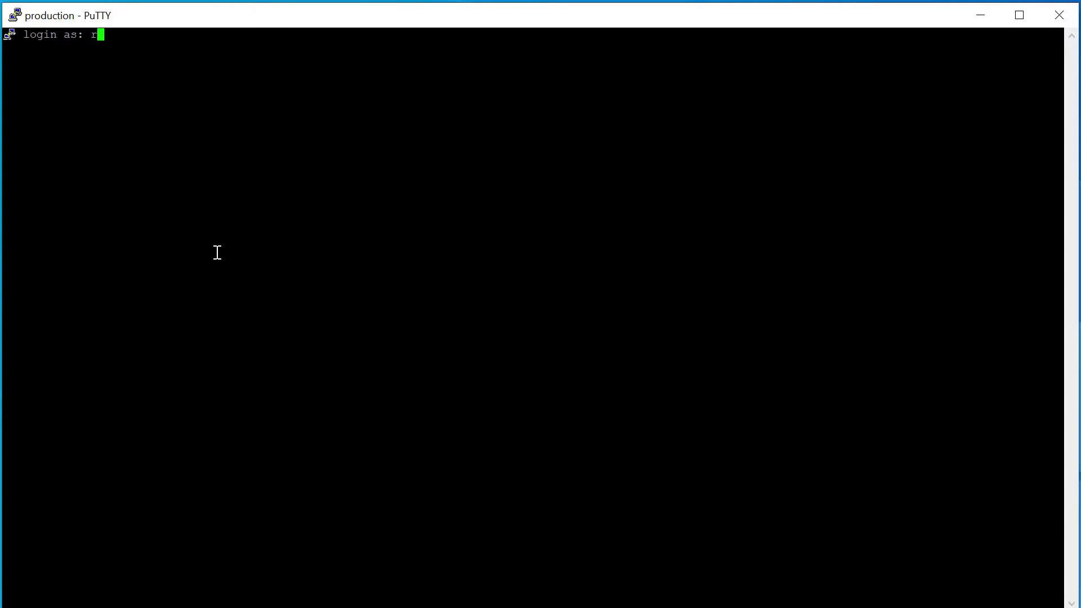
Log in as root and list running Oracle instances with 'ps -ef | grep smon', revealing orcl21c
key("Return")
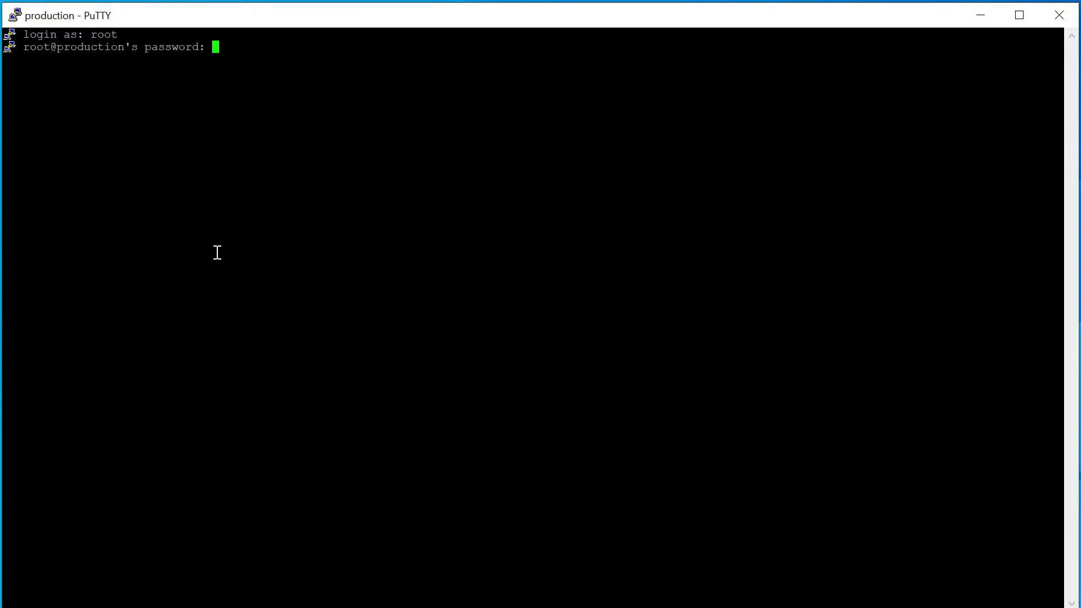
key("Return")
type("ps -ef")
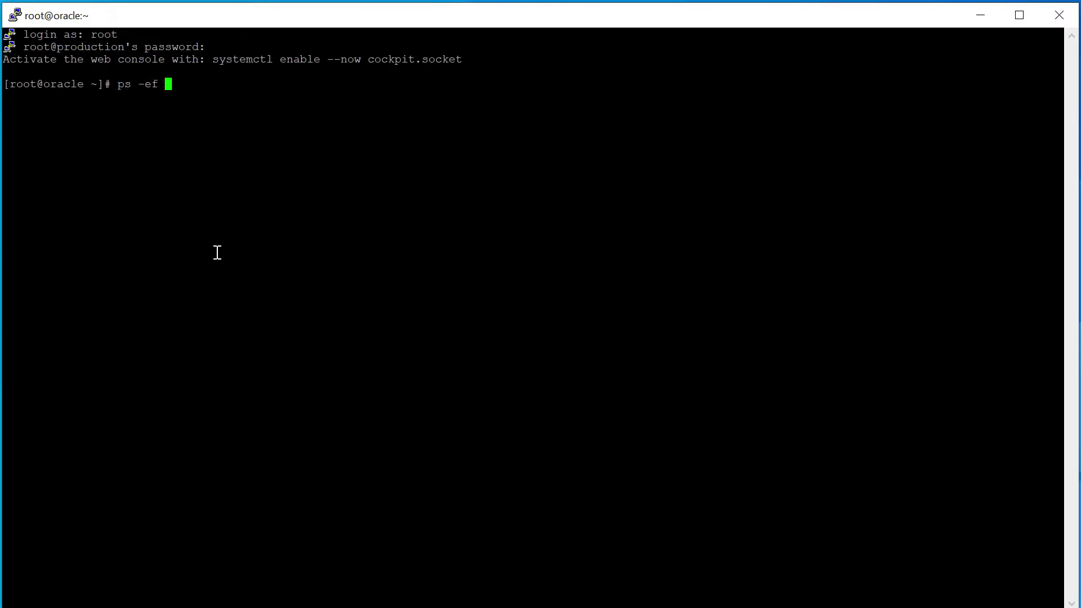
type(" | grep smon")
key("Return")
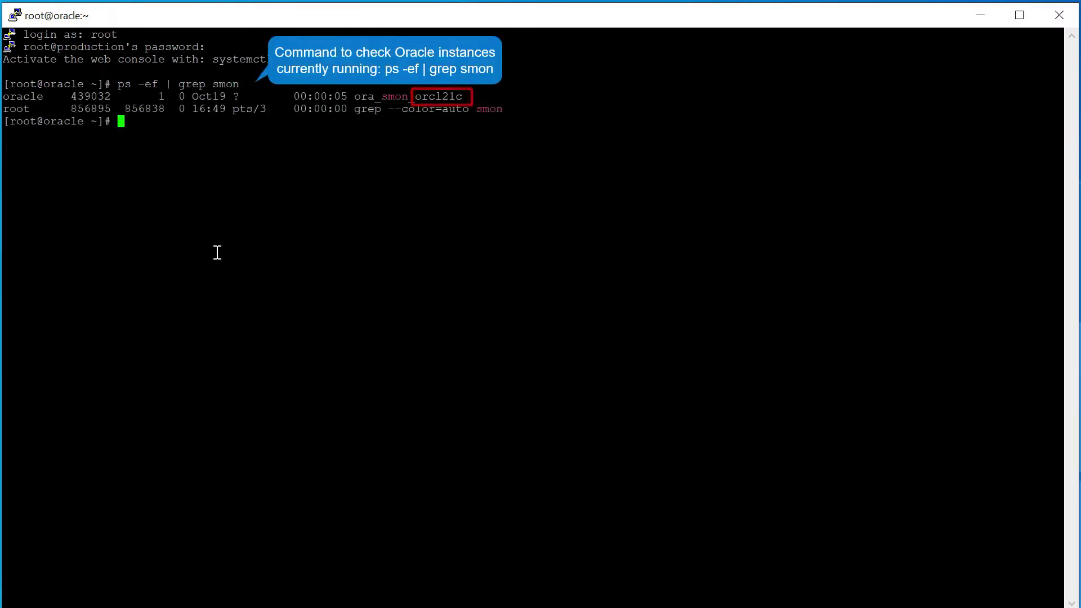
Print /etc/oratab to confirm the orcl21c entry
key("Return")
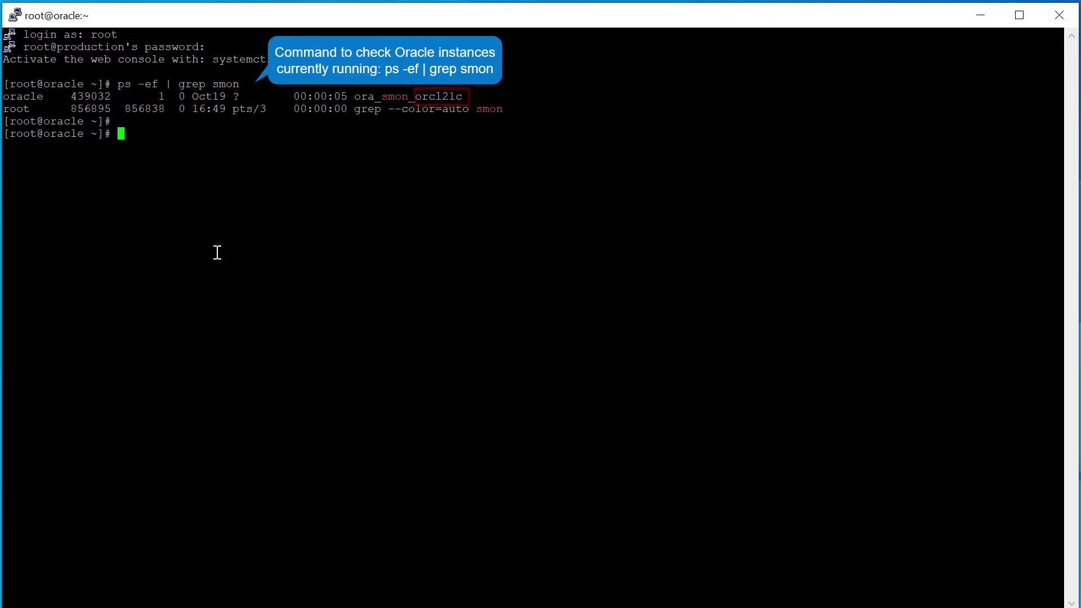
type("cat ")
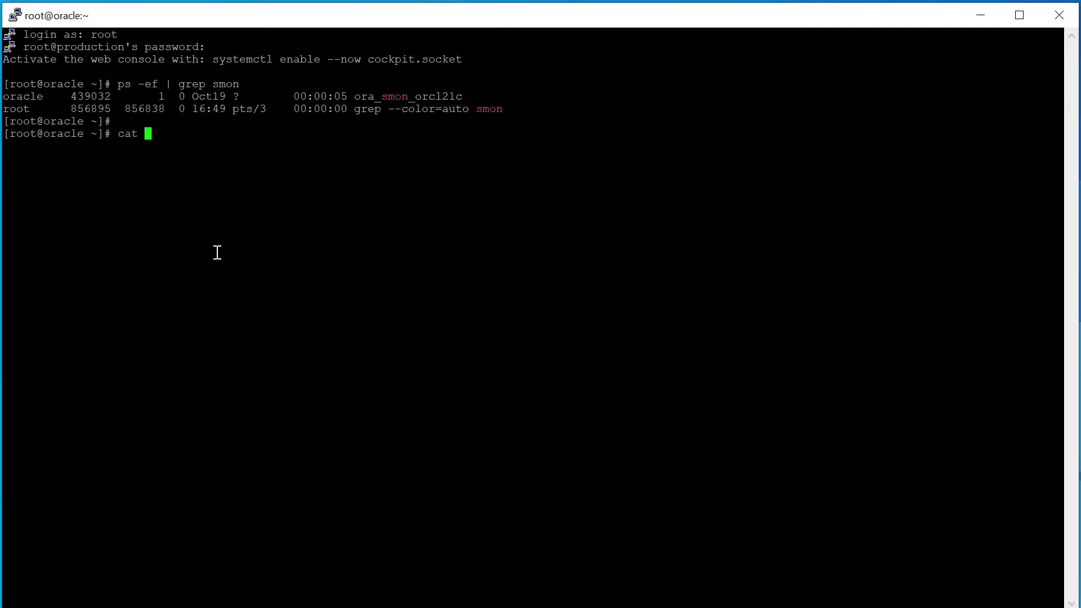
type("/etc/oratab")
key("Return")
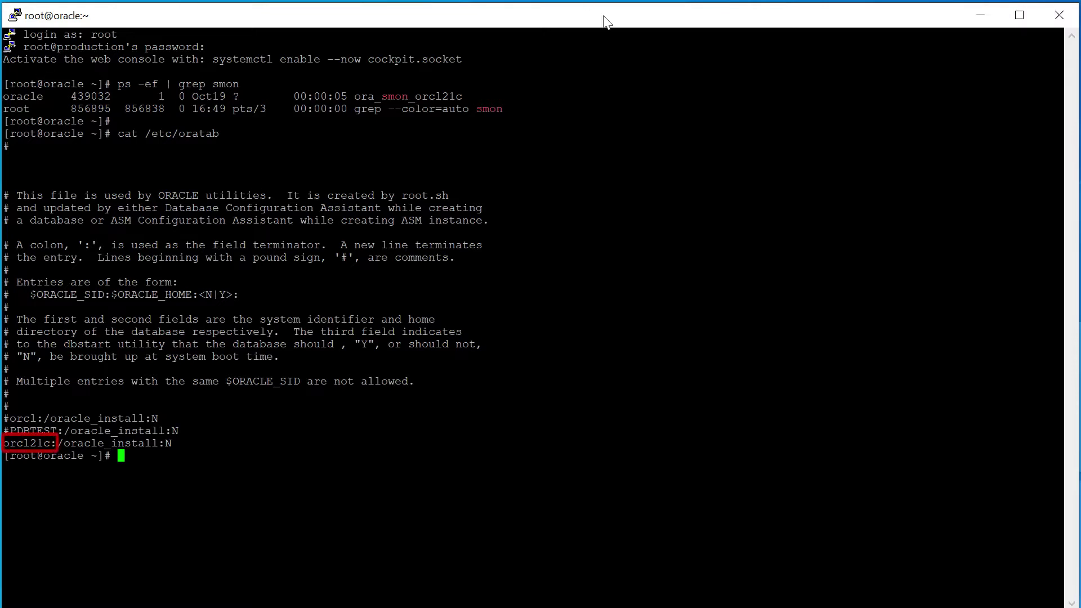
Minimize PuTTY and log in to Avamar Administrator with the account password
left_click(981, 12)
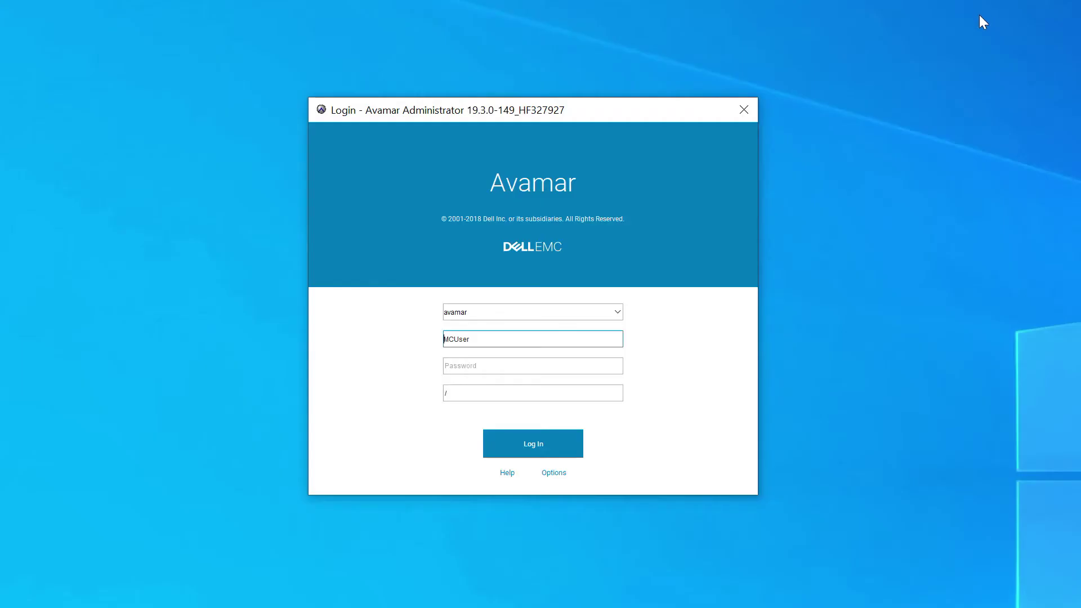
left_click(549, 367)
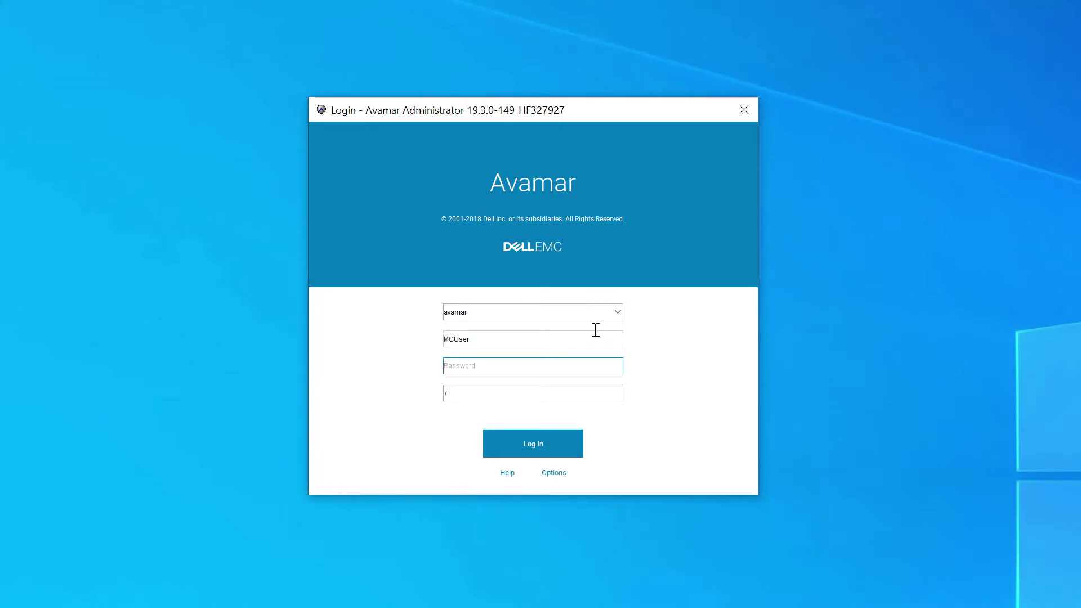
left_click(523, 441)
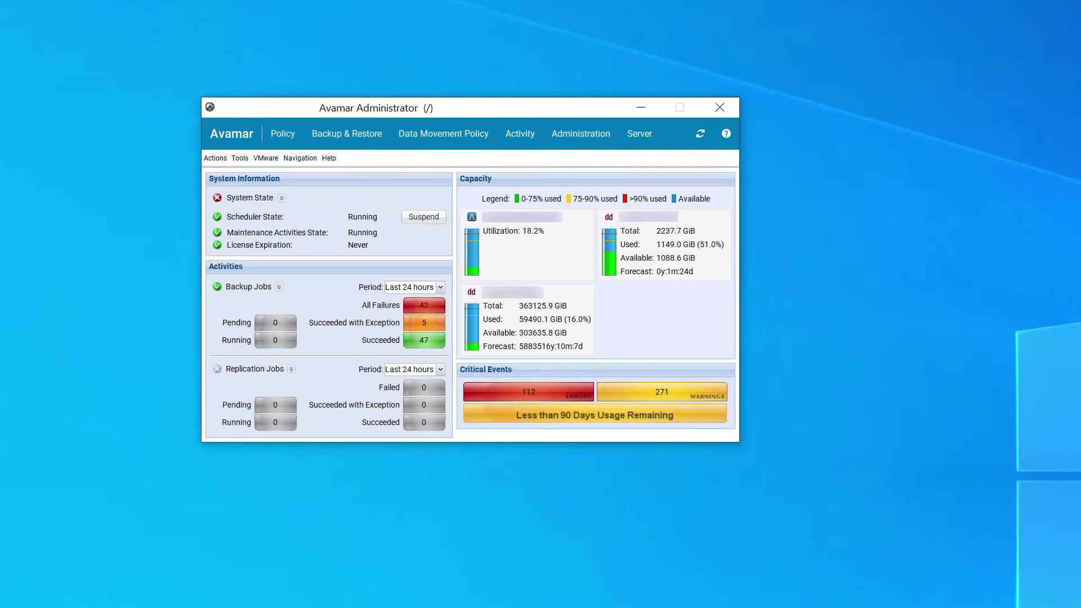
Open Tools > Manage Datasets and start a new dataset
left_click(238, 160)
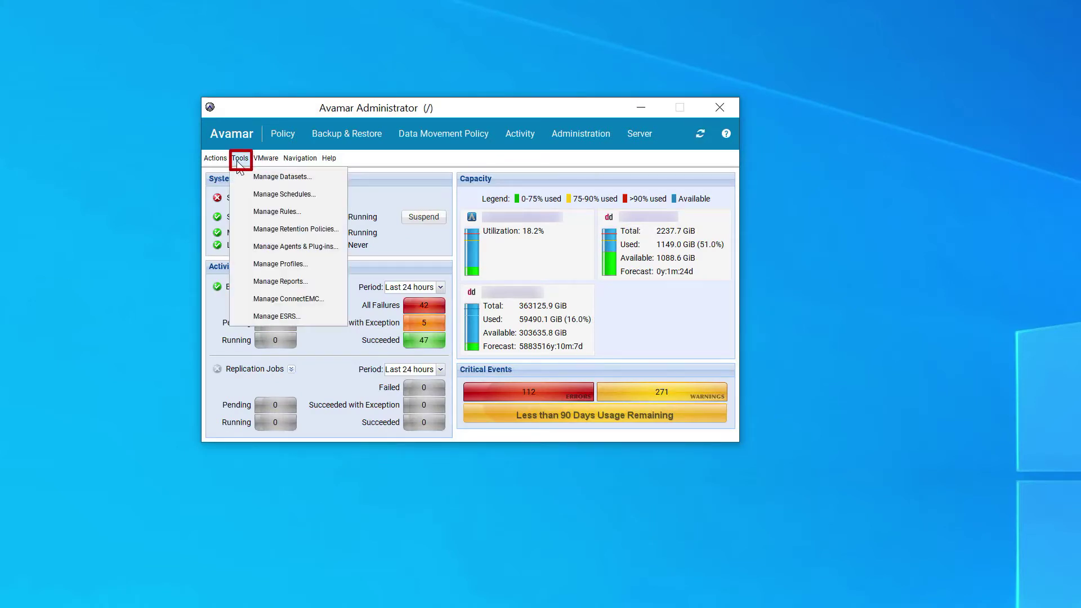
left_click(250, 174)
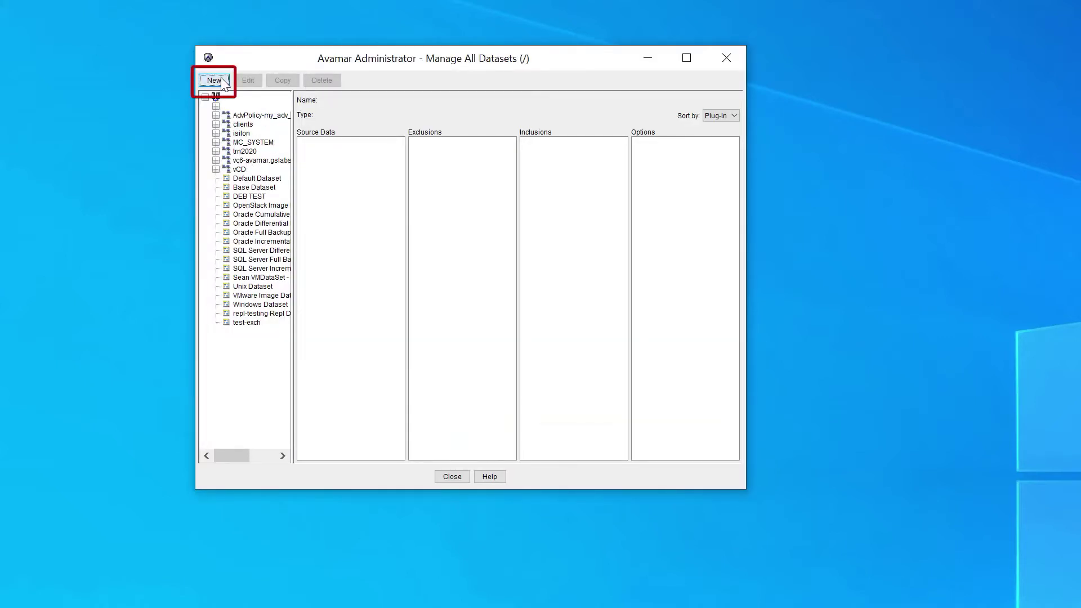
left_click(227, 84)
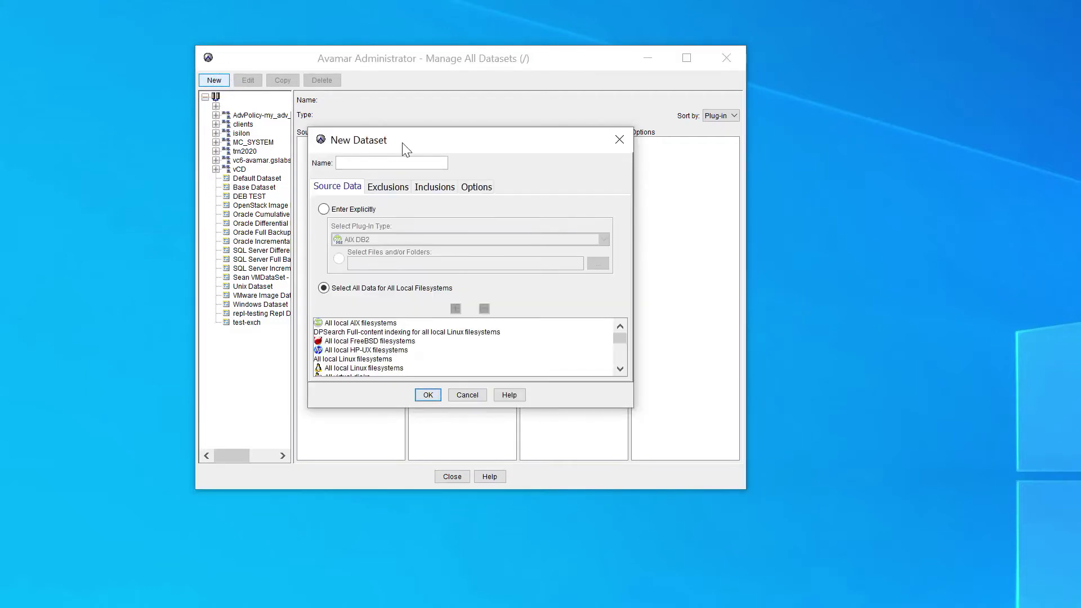
Name the dataset oracle_standalone, enter sources explicitly, and choose the Linux Oracle RMAN plug-in
type("oracle_standalone")
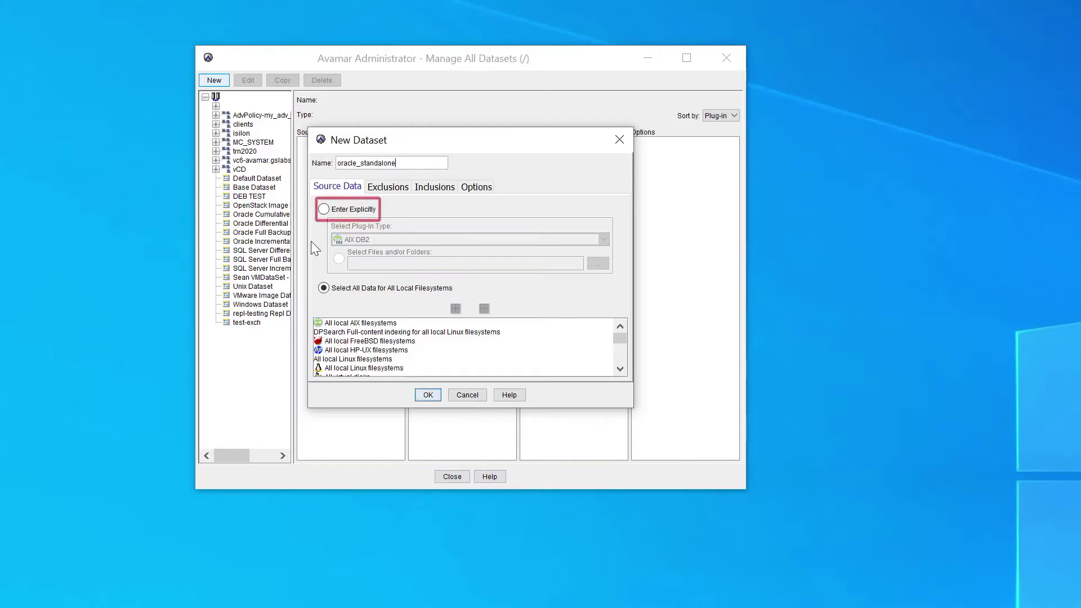
left_click(323, 210)
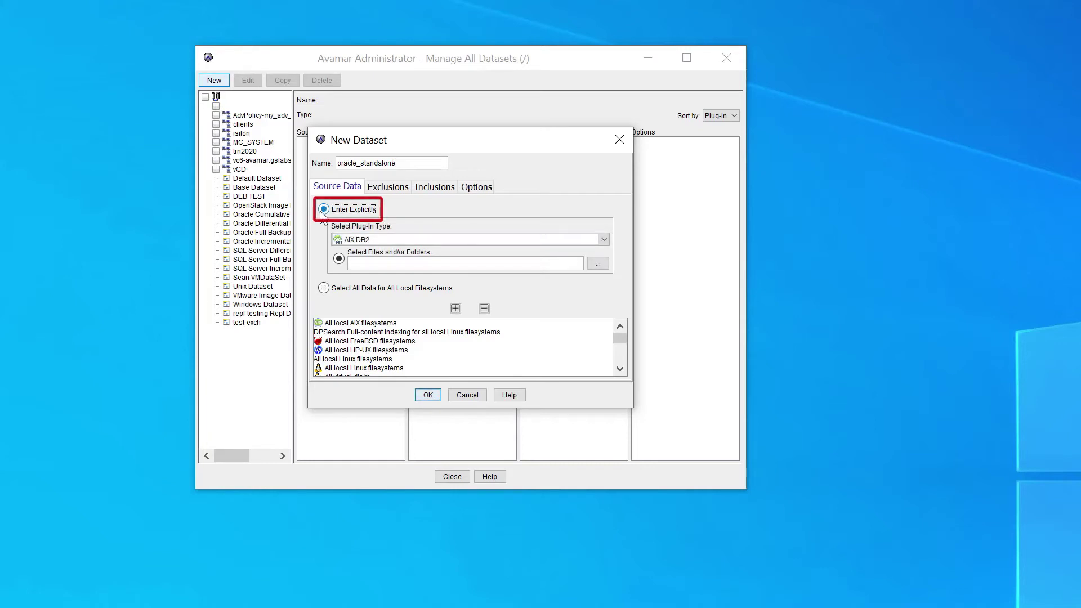
left_click(400, 240)
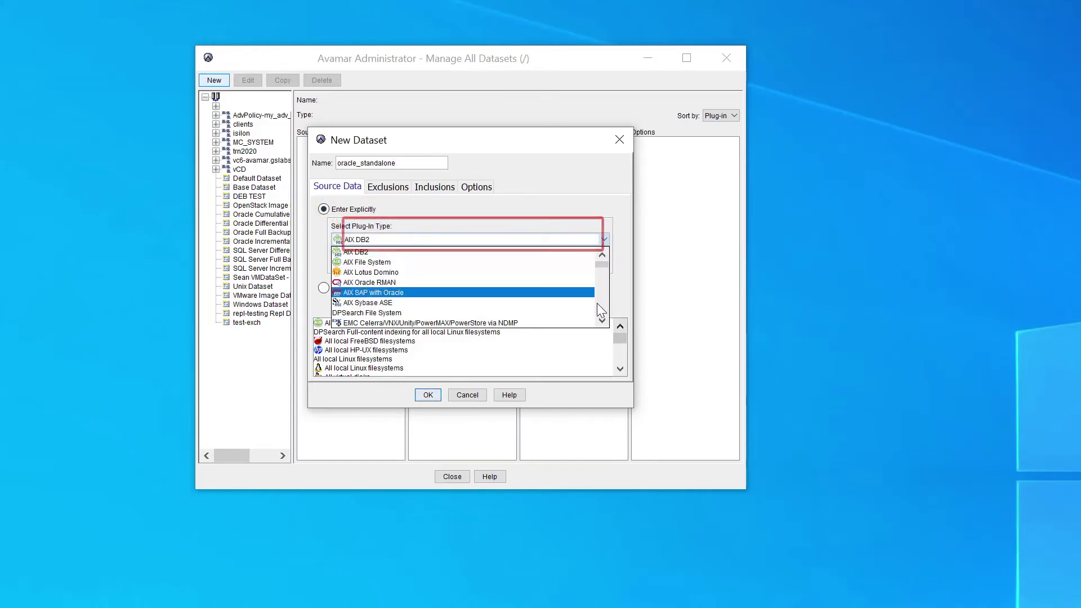
scroll(375, 271, "down", 8)
left_click(374, 262)
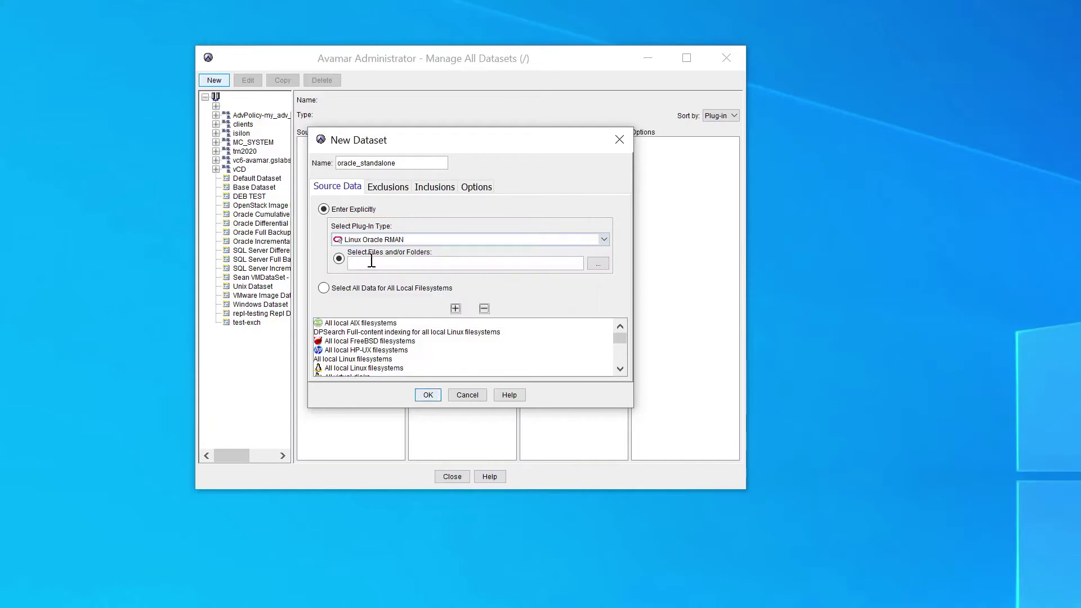
Remove all default filesystem source entries and widen the dialog
left_click(366, 323)
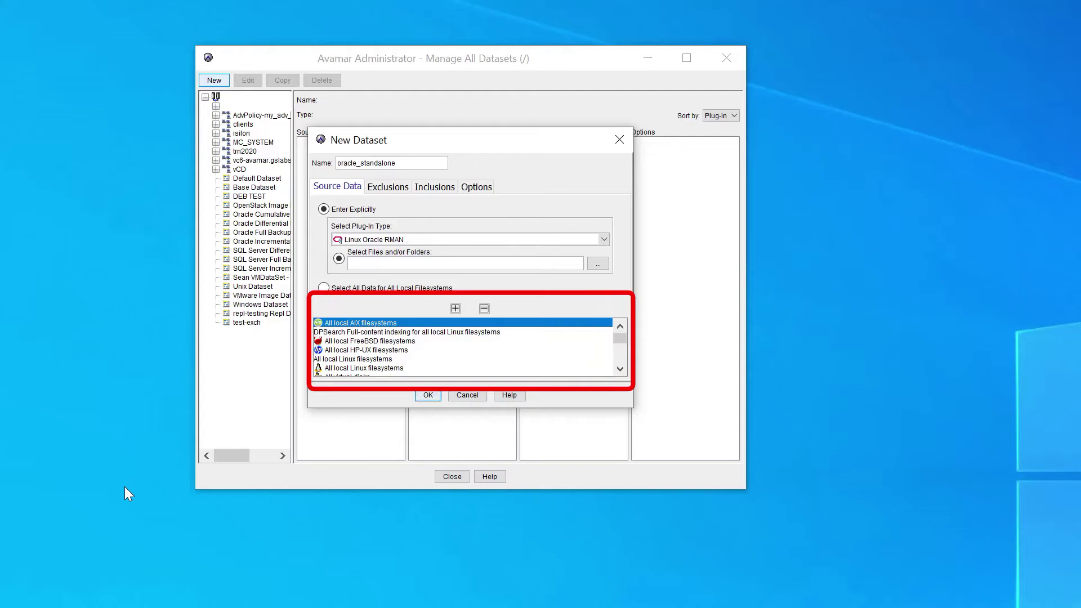
key("shift+Down")
key("shift+Down")
key("shift+Down")
key("shift+Down")
key("shift+Down")
key("shift+Down")
key("shift+Down")
key("shift+Down")
key("shift+Down")
key("shift+Down")
key("shift+Down")
key("shift+Down")
key("shift+Down")
key("shift+Down")
key("shift+Down")
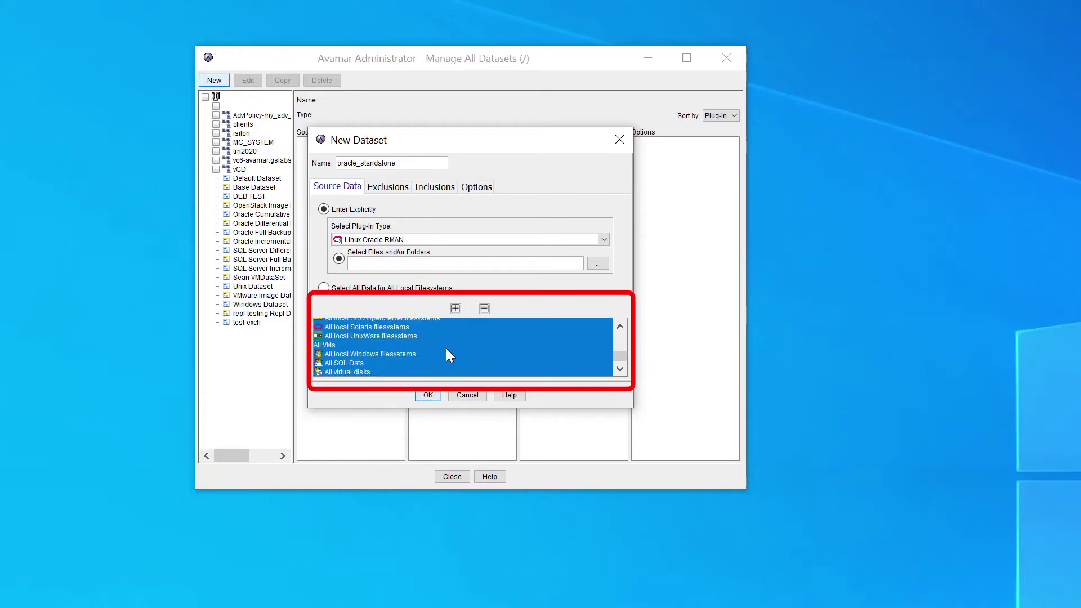
left_click(484, 308)
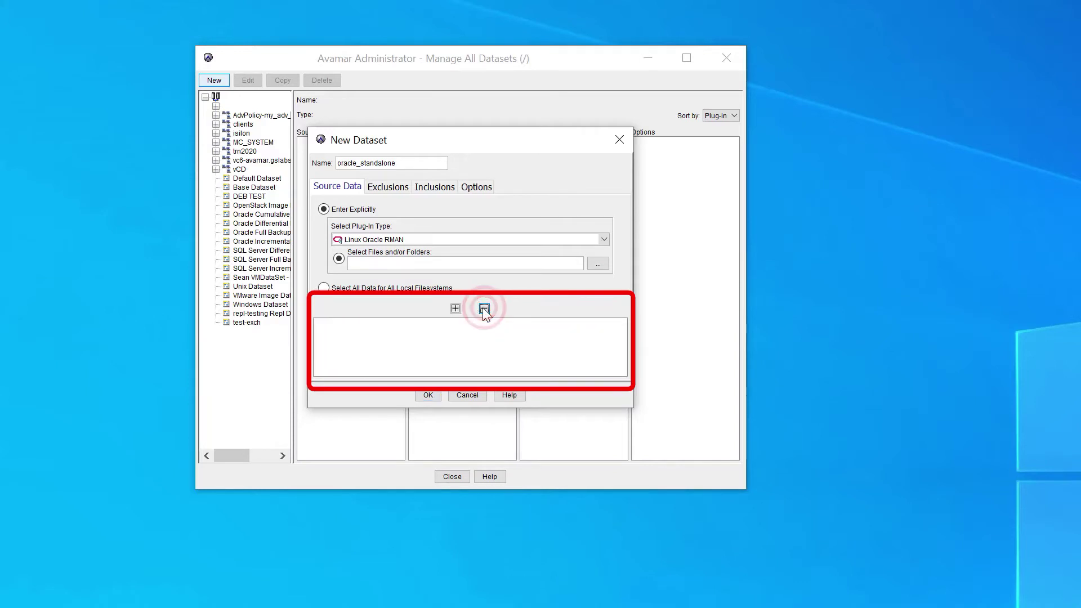
left_click_drag(633, 235, 971, 234)
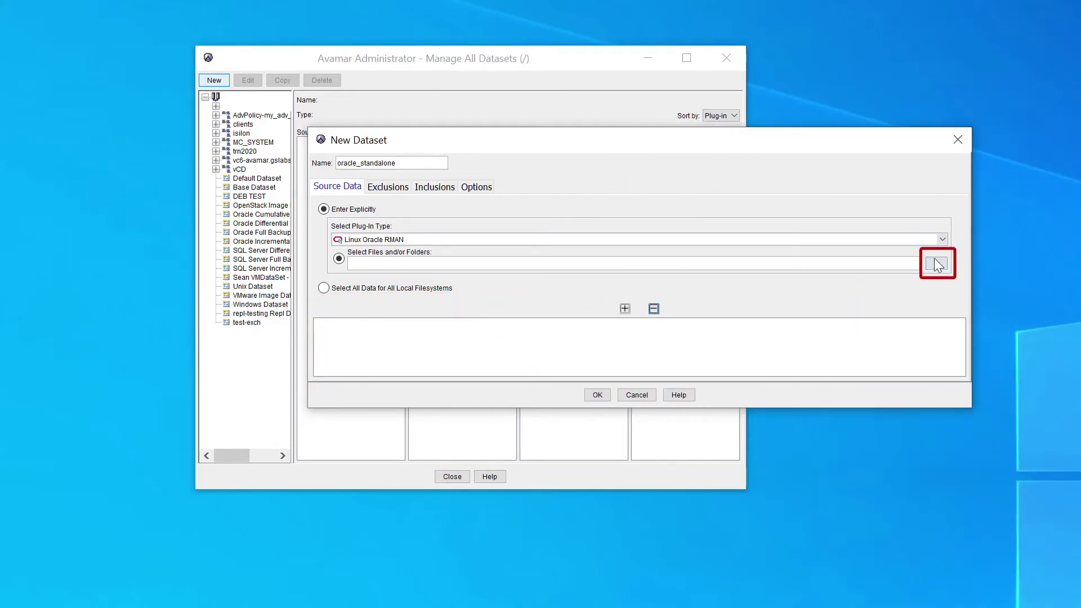
Add the orcl21c database on client oracle.burl.lab as the dataset's source data
left_click(935, 263)
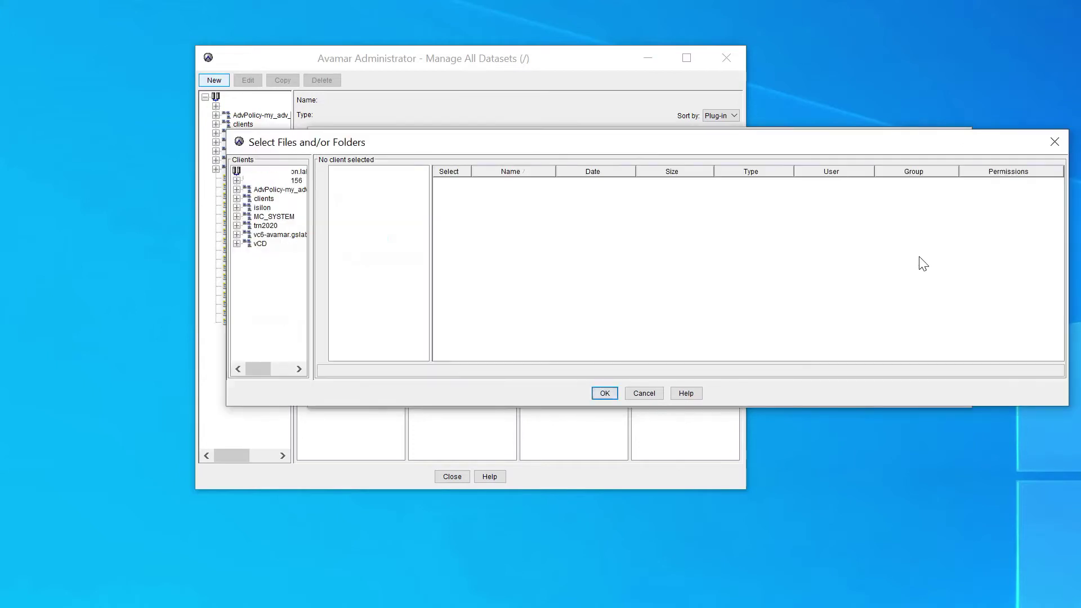
left_click(237, 198)
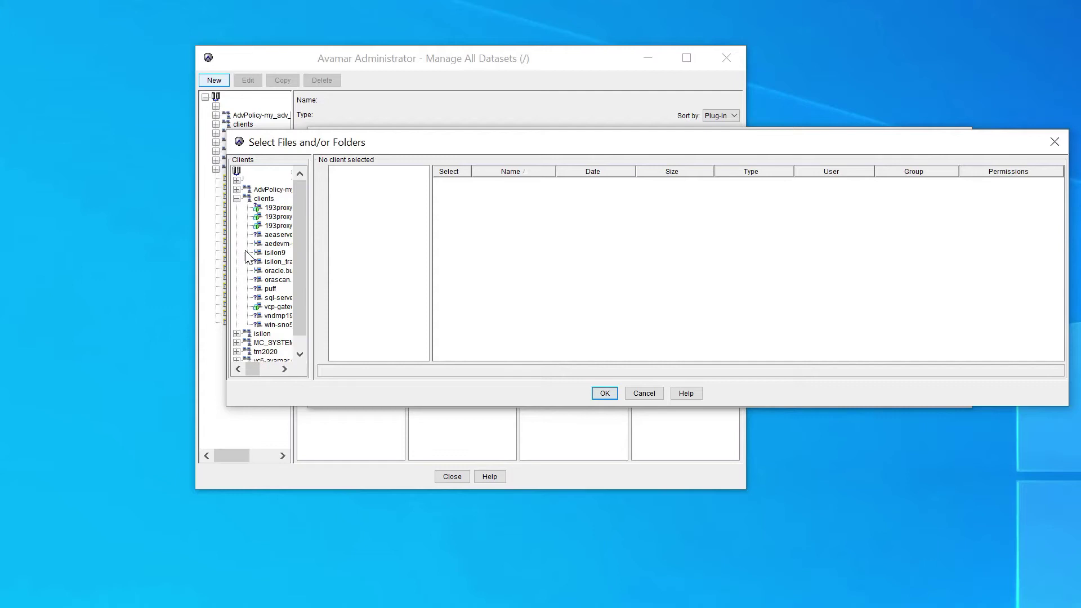
left_click(269, 271)
left_click(363, 180)
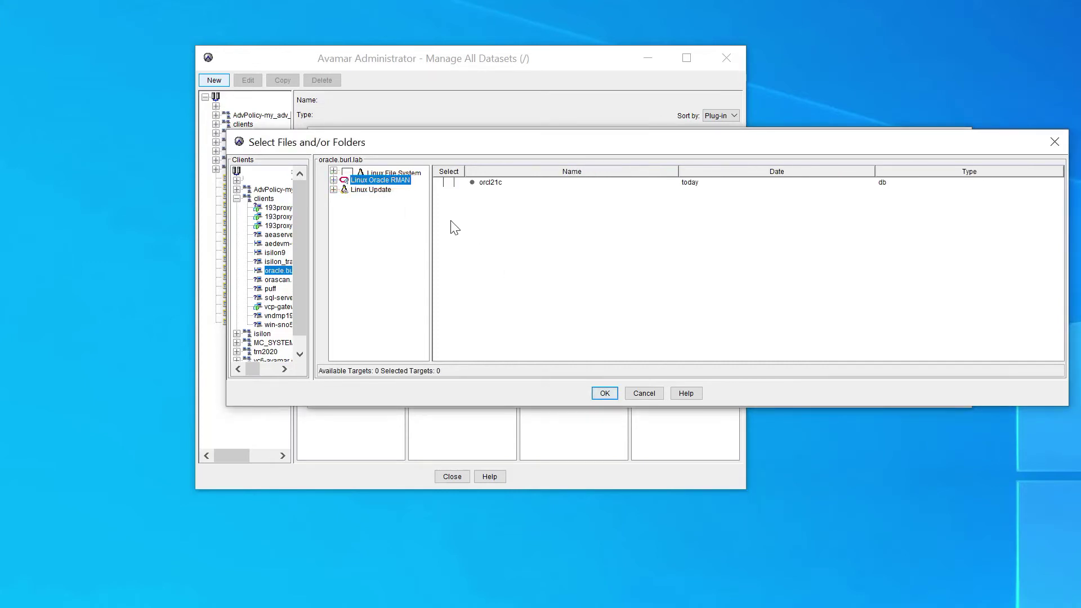
left_click(448, 183)
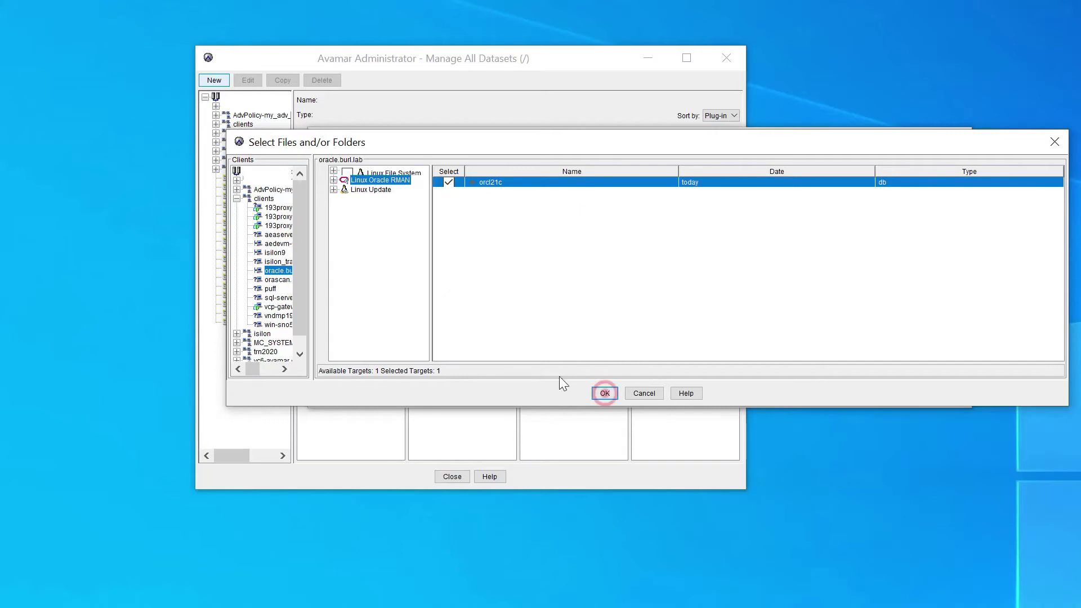
left_click(604, 393)
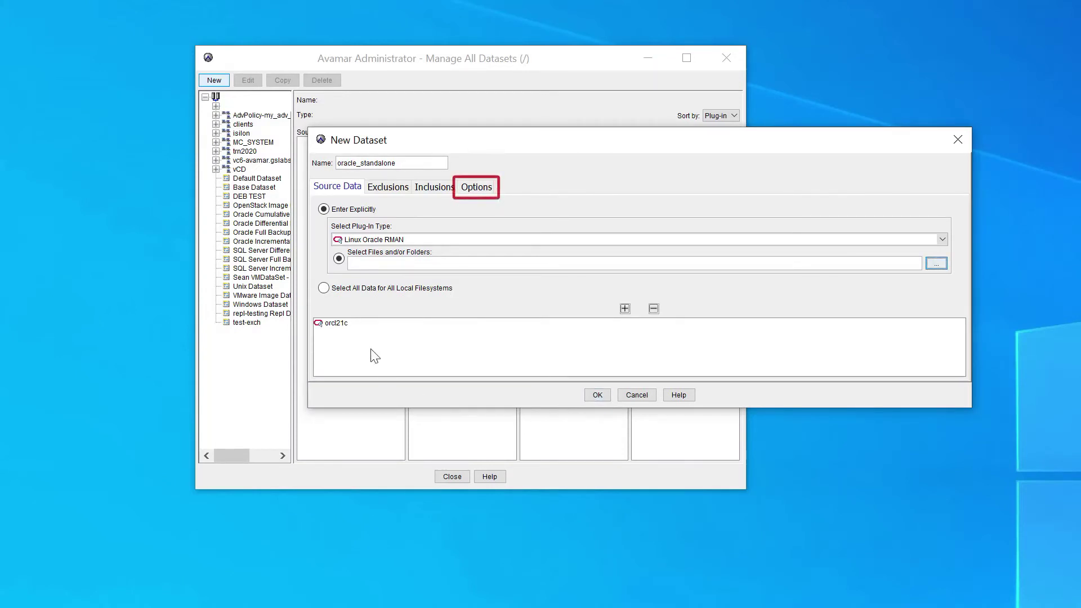
left_click(475, 191)
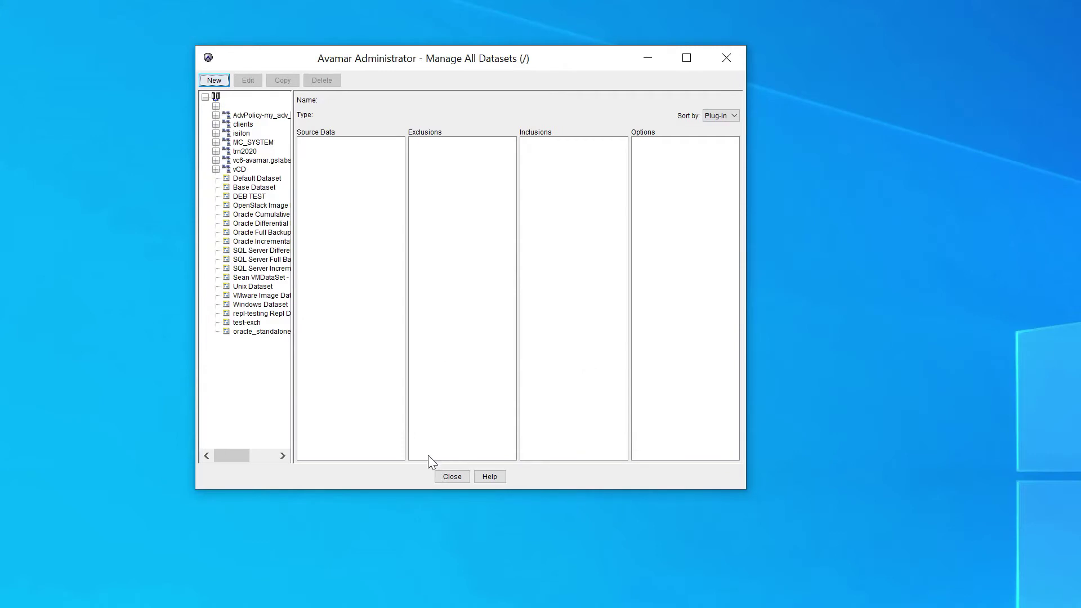
Edit oracle_standalone, set Number of RMAN Channels to 4 in Options, and save
left_click(255, 332)
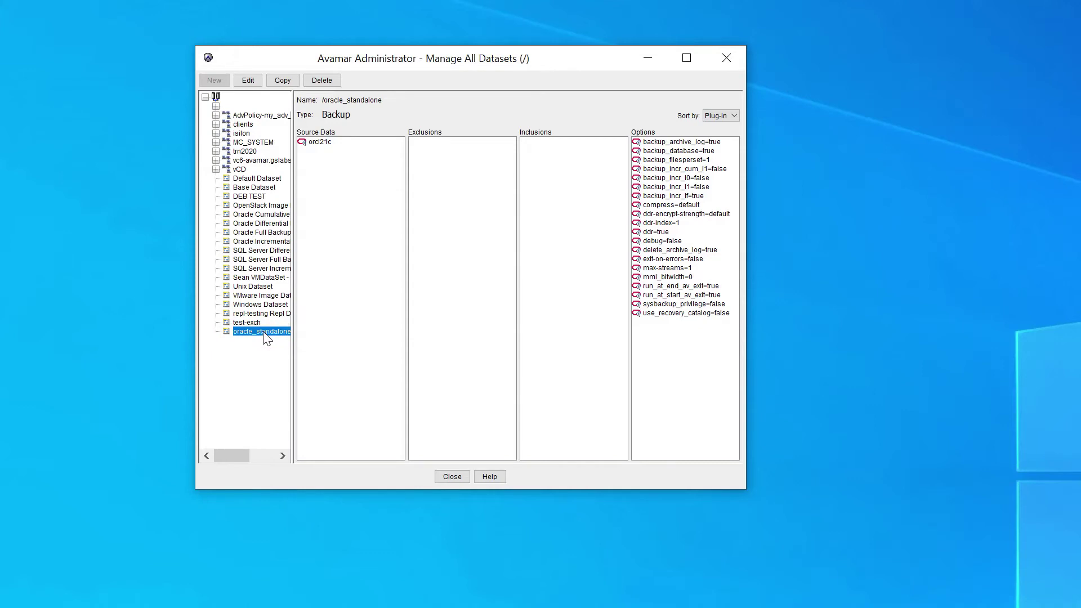
left_click(250, 80)
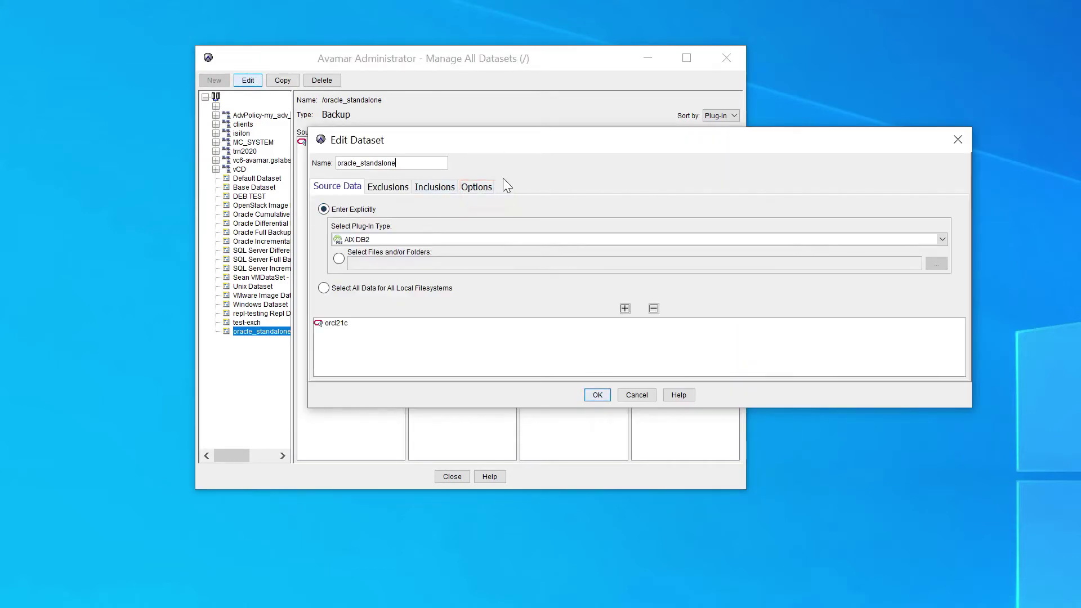
left_click(486, 191)
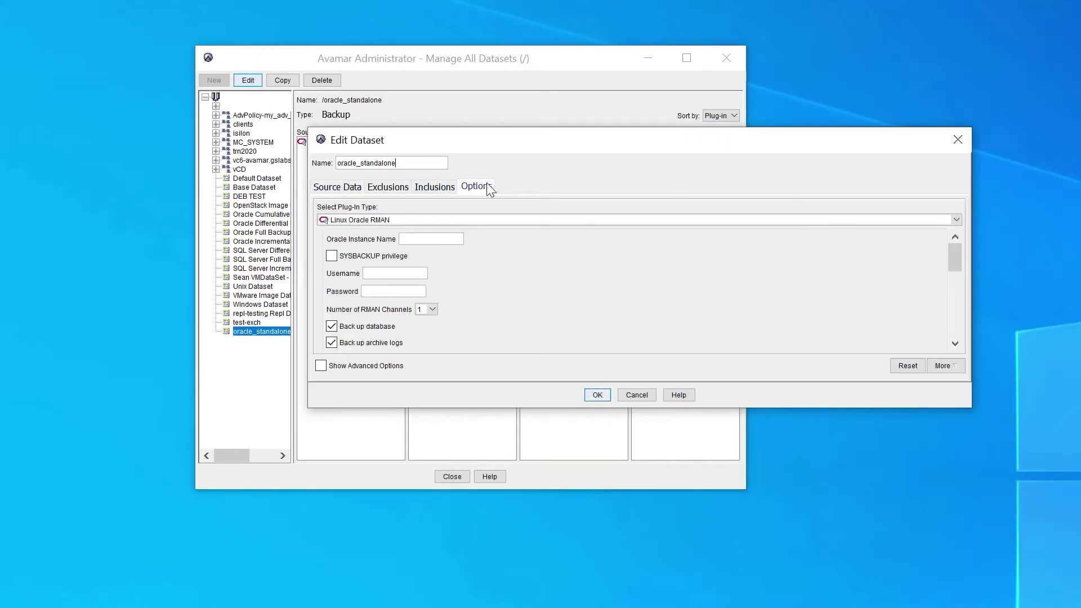
left_click(432, 310)
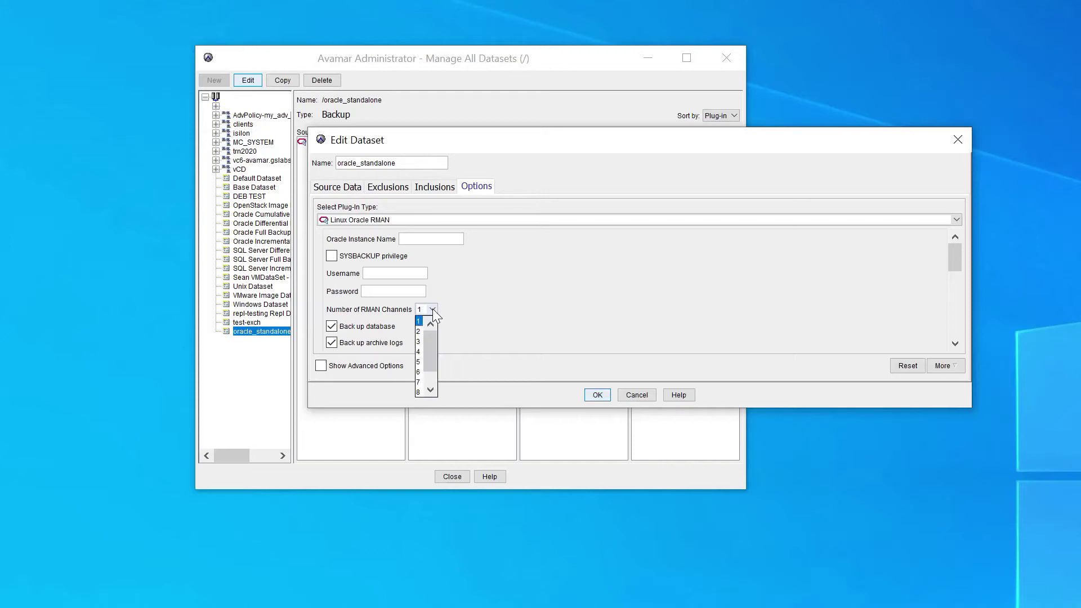
left_click(419, 351)
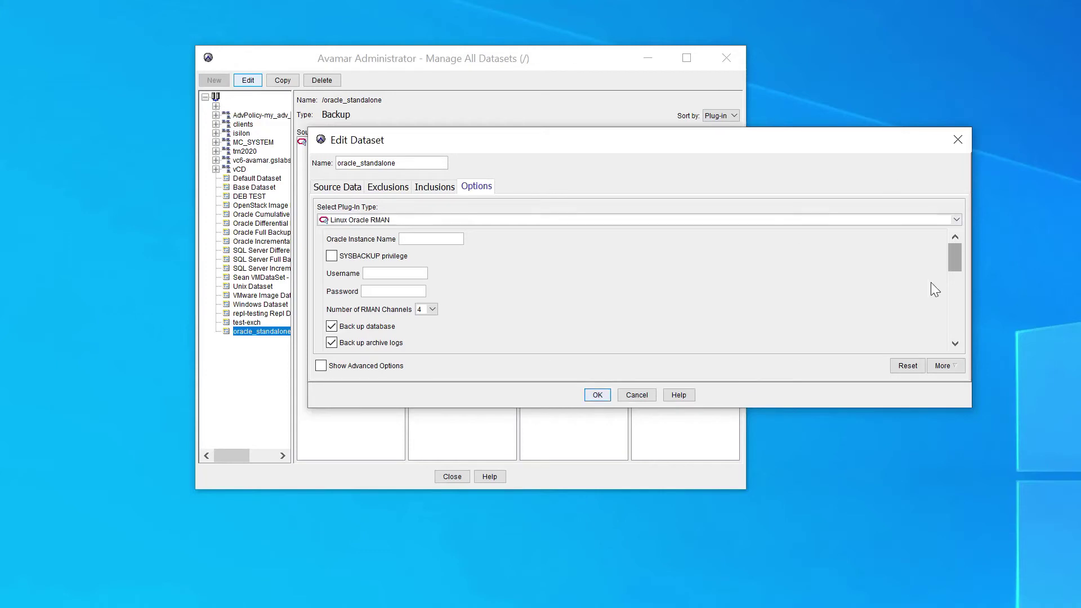
left_click(954, 316)
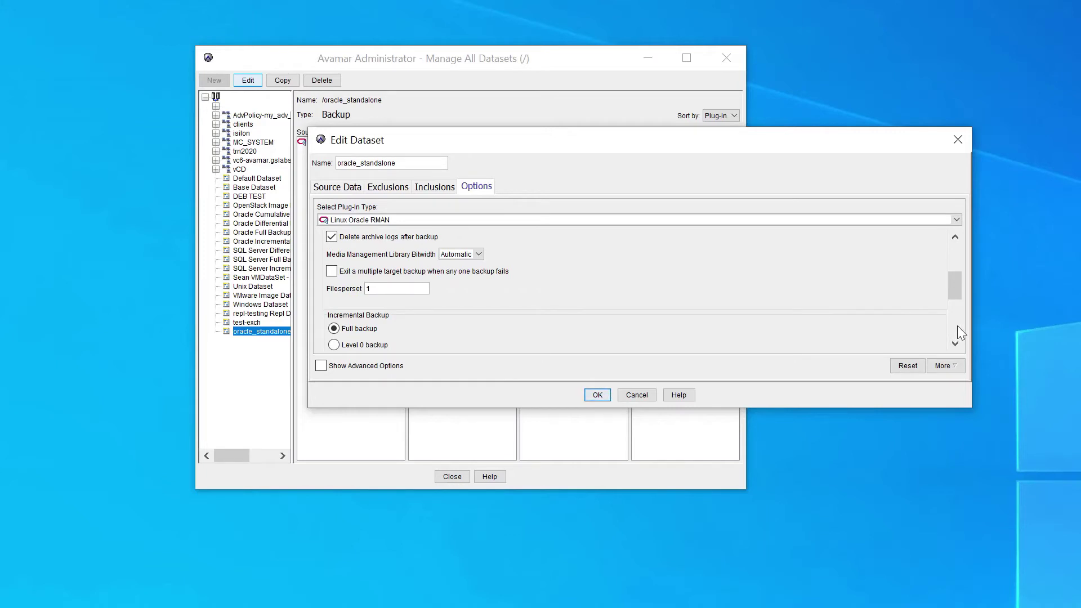
left_click(954, 325)
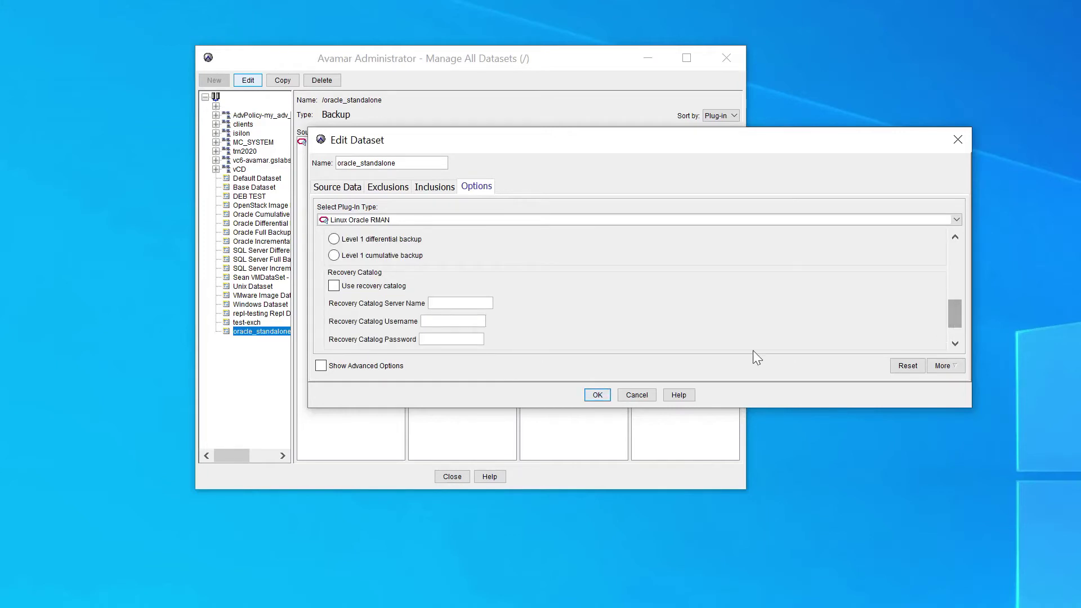
left_click(598, 395)
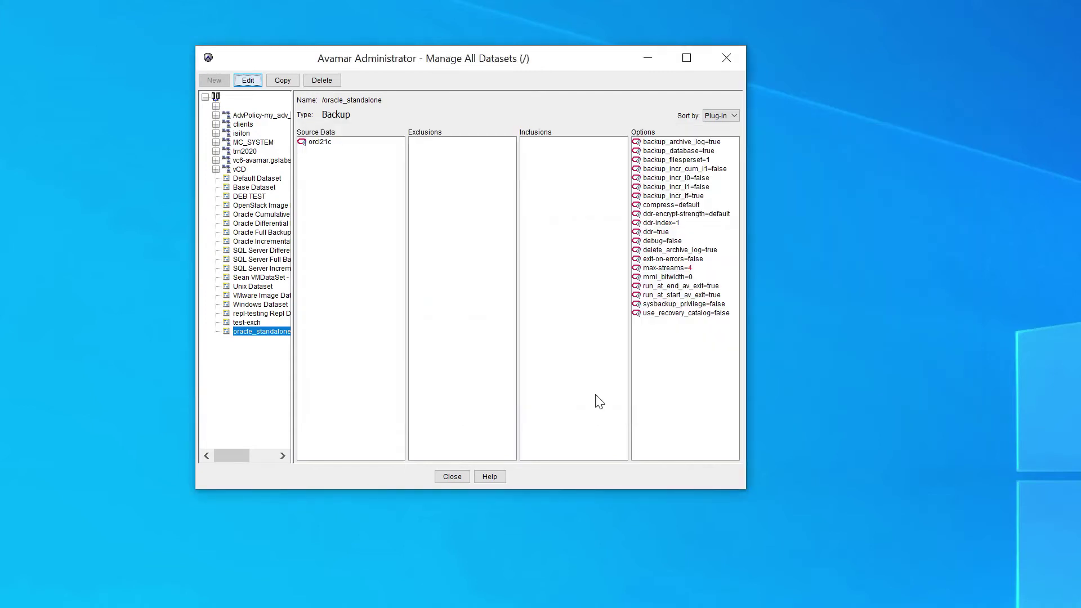
Close the datasets window and SSH as root to oraracl, accepting the host key
left_click(462, 476)
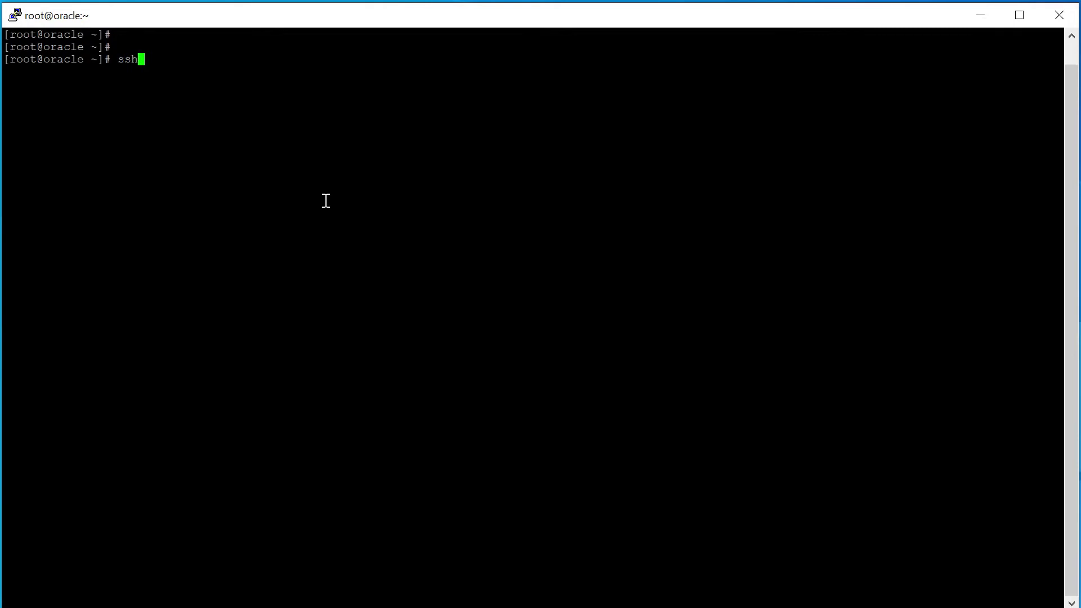
type("root")
type("@orara")
type("cl")
key("Return")
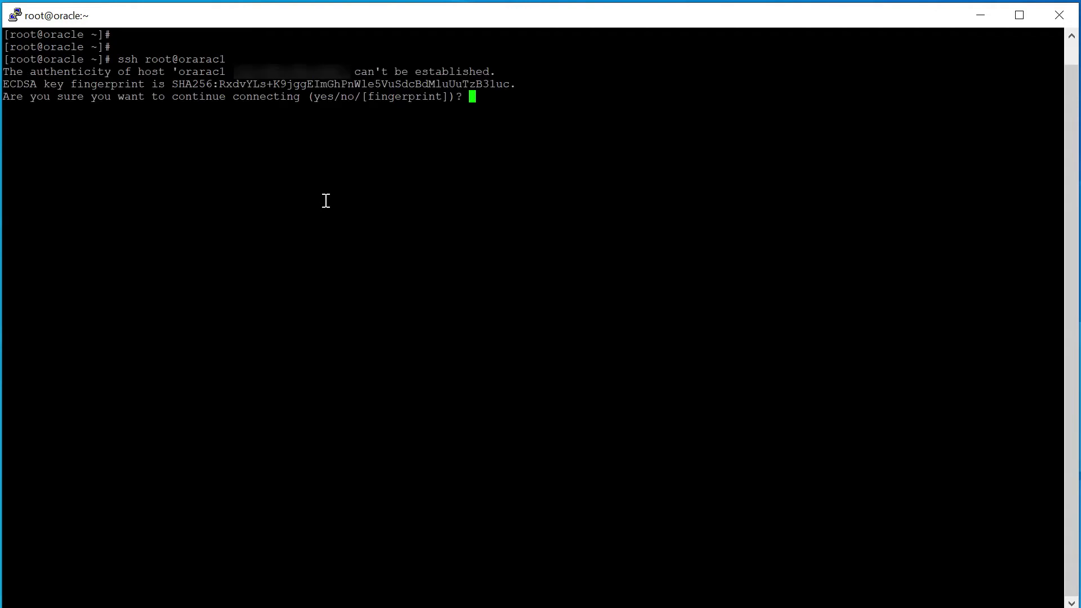
type("yes")
key("Return")
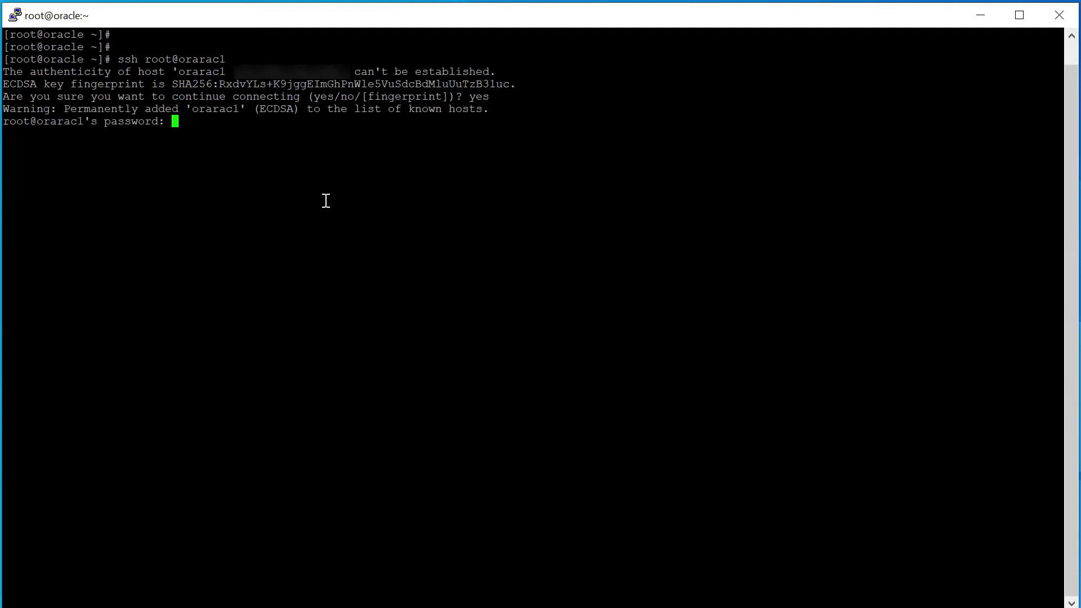
key("Return")
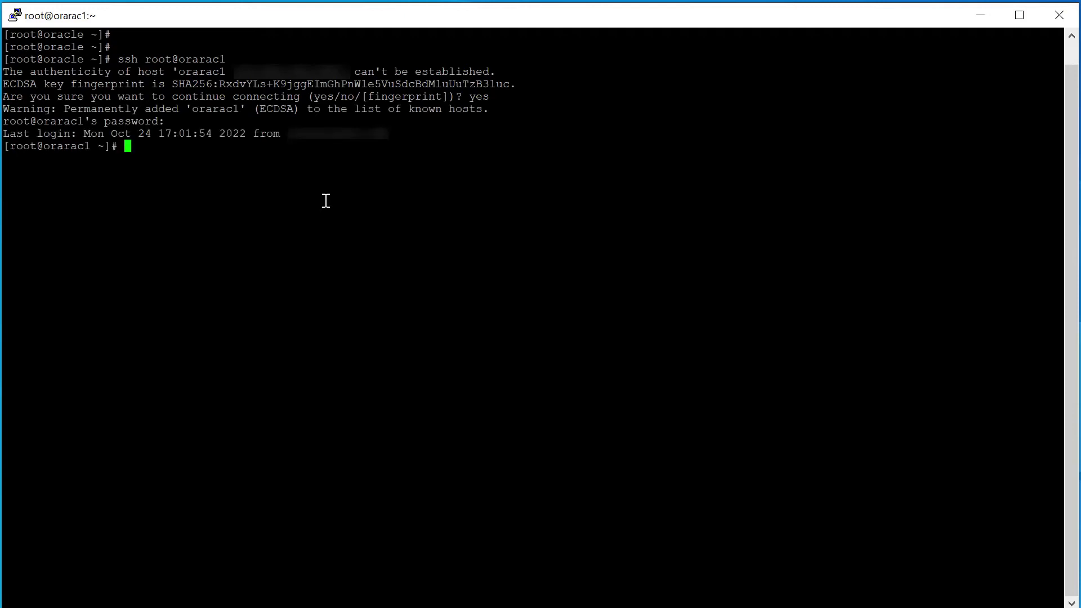
key("Return")
key("Return")
key("Return")
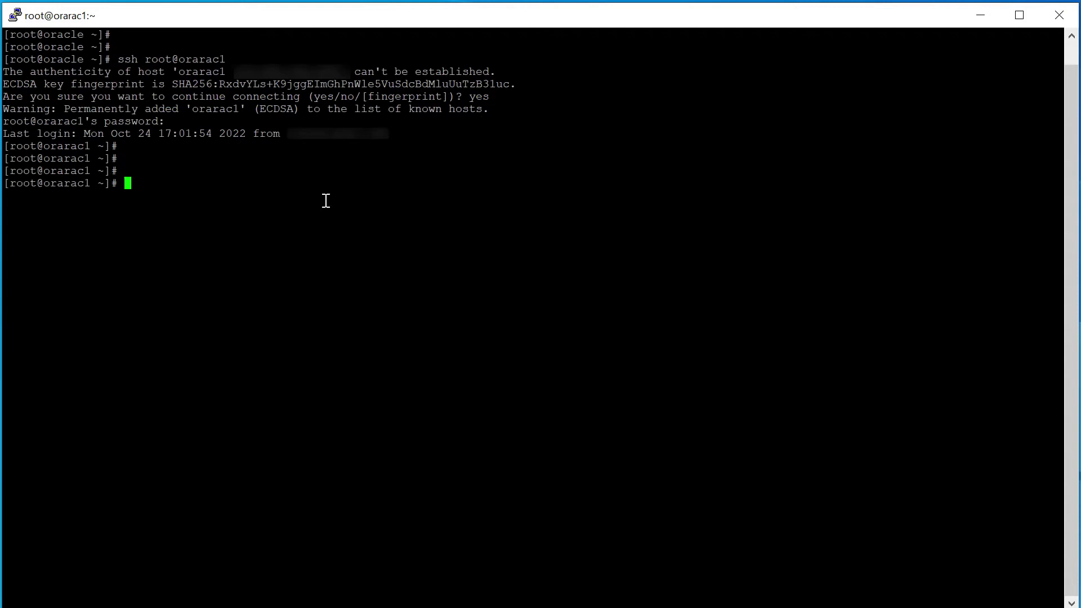
Run '/u01/grid/bin/srvctl config database' and 'cat /etc/oratab' to find database orcl
type("/u01/grid/bin/srvctl ")
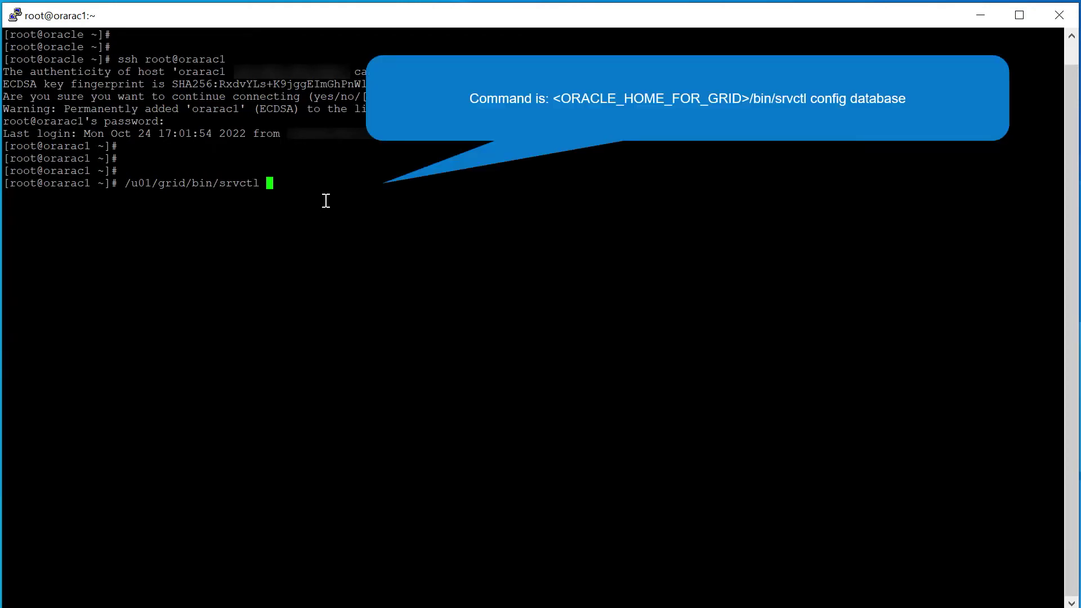
type("config database")
key("Return")
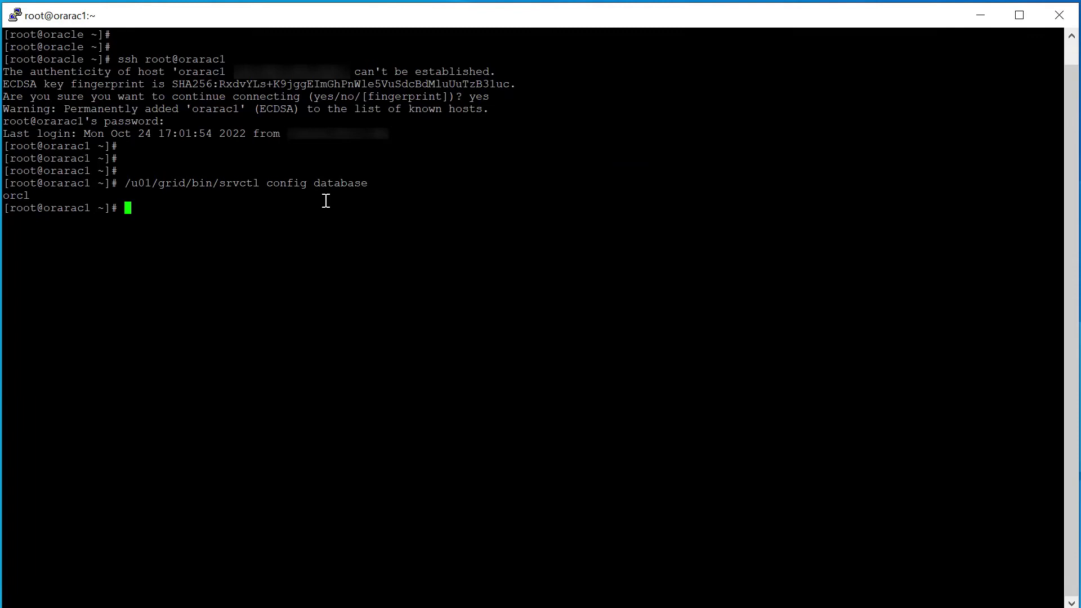
type("cat /etc/oratab")
key("Return")
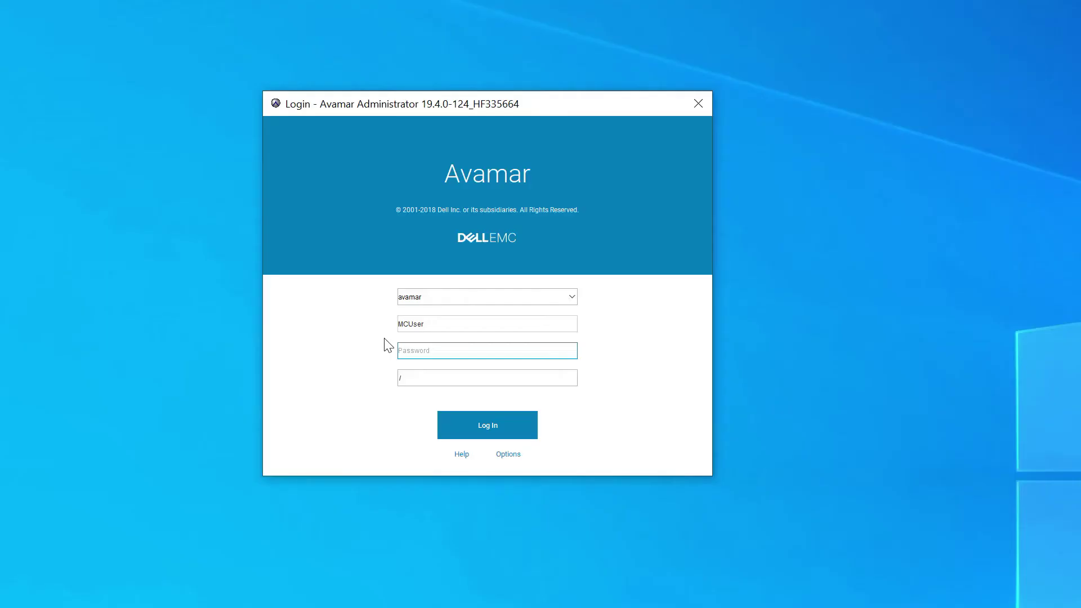
Log back in to Avamar Administrator with the password and open the Tools menu
type("a")
left_click(483, 428)
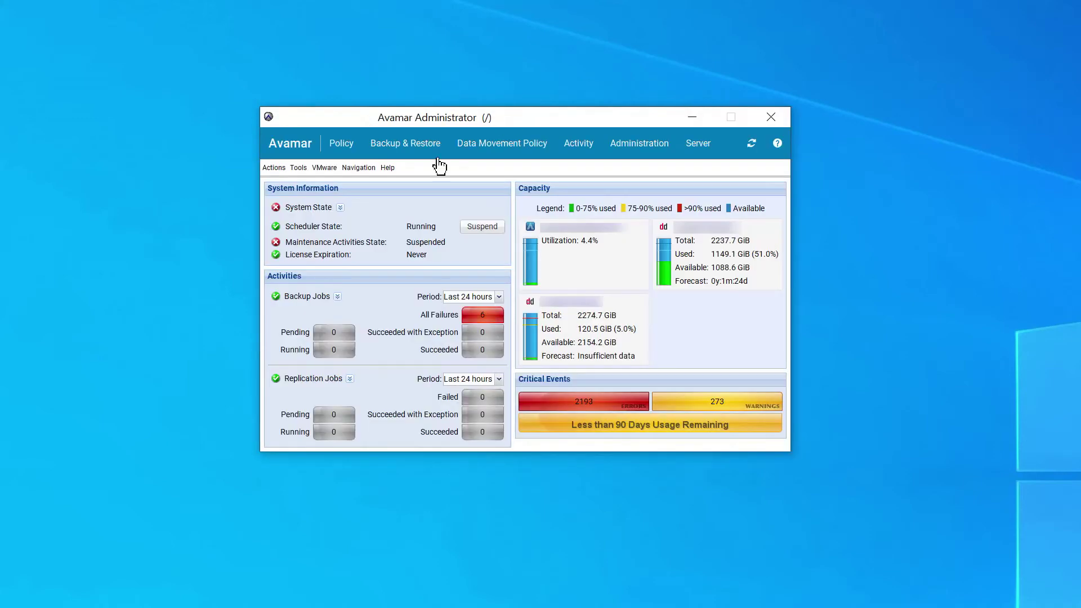
left_click(302, 169)
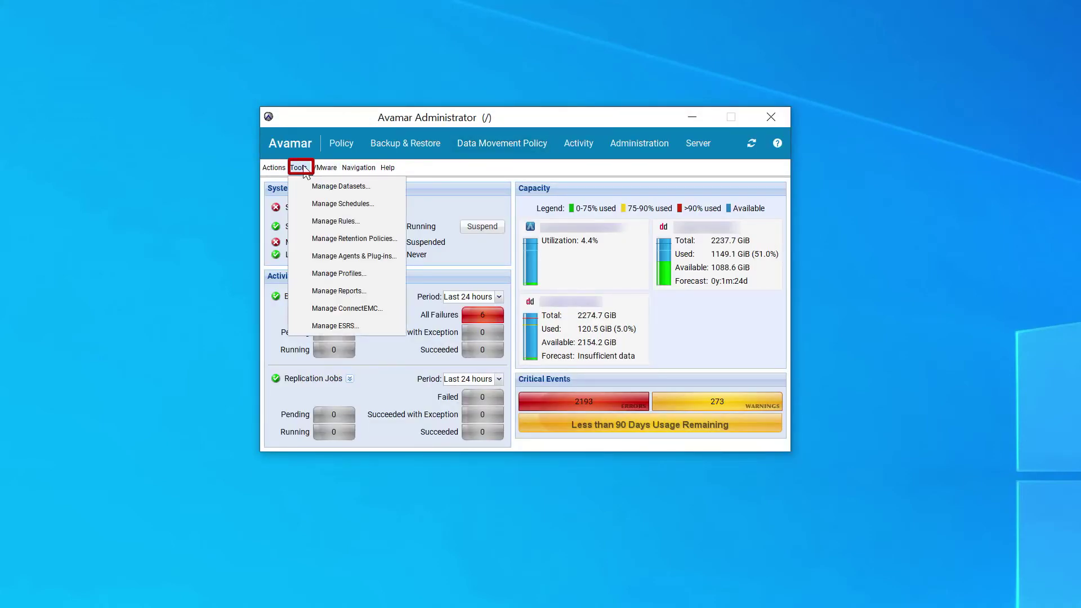
Open Manage Datasets and start a new dataset named oracle_cluster with explicitly entered sources
left_click(325, 186)
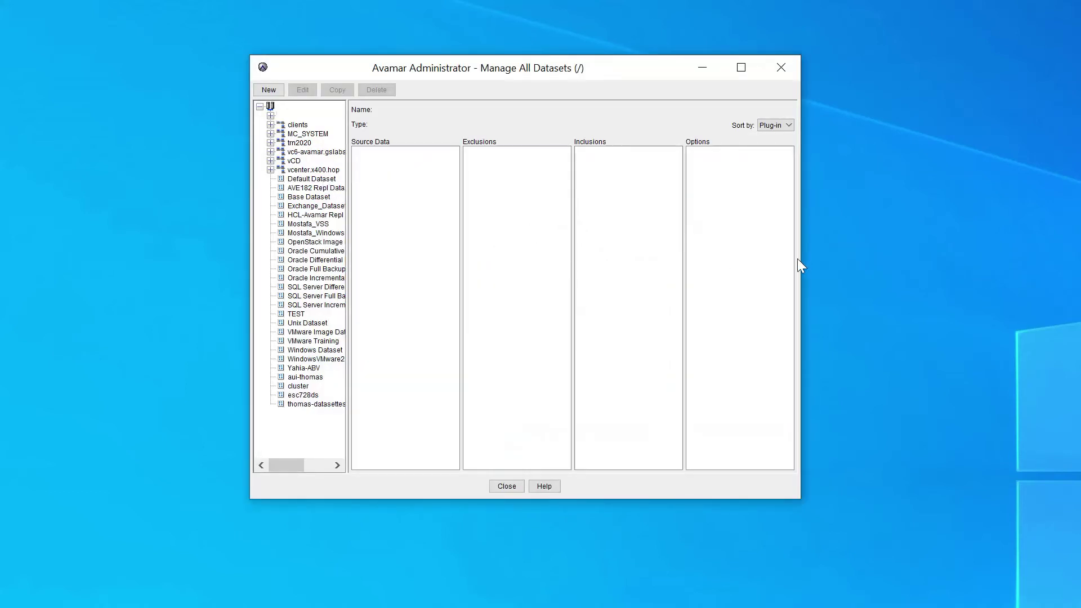
left_click_drag(805, 251, 1080, 276)
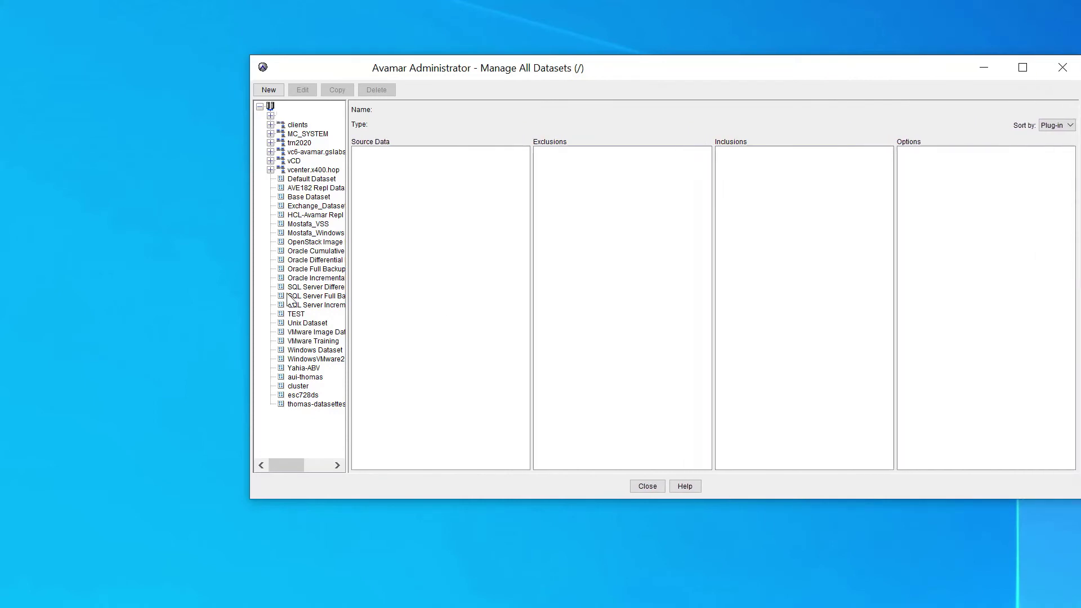
left_click(272, 89)
type("oracle_")
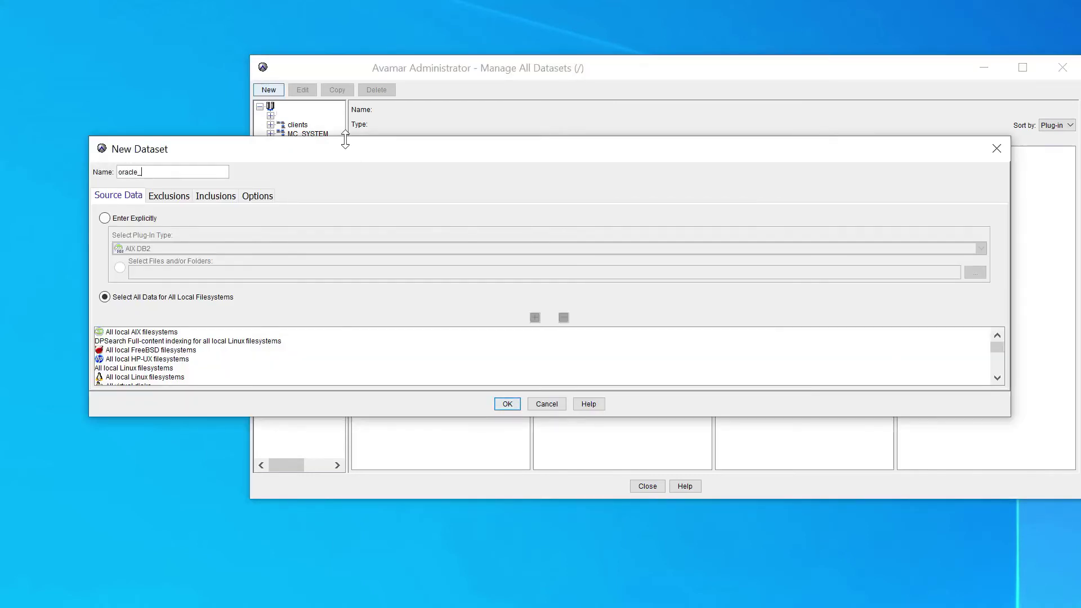
type("cluster")
left_click(103, 219)
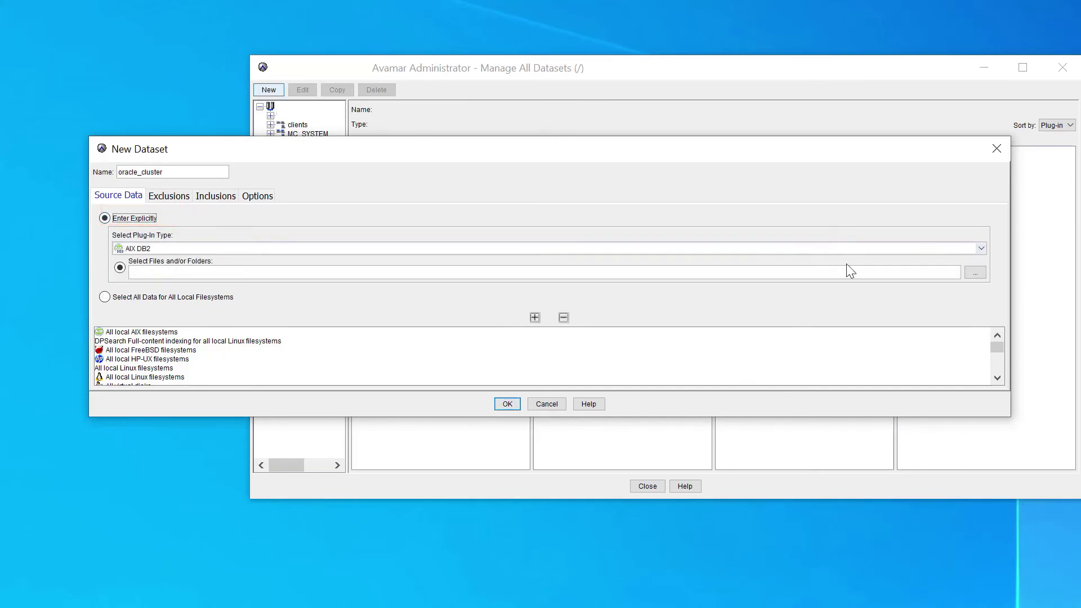
Choose Linux Oracle RMAN as the plug-in type
left_click(832, 248)
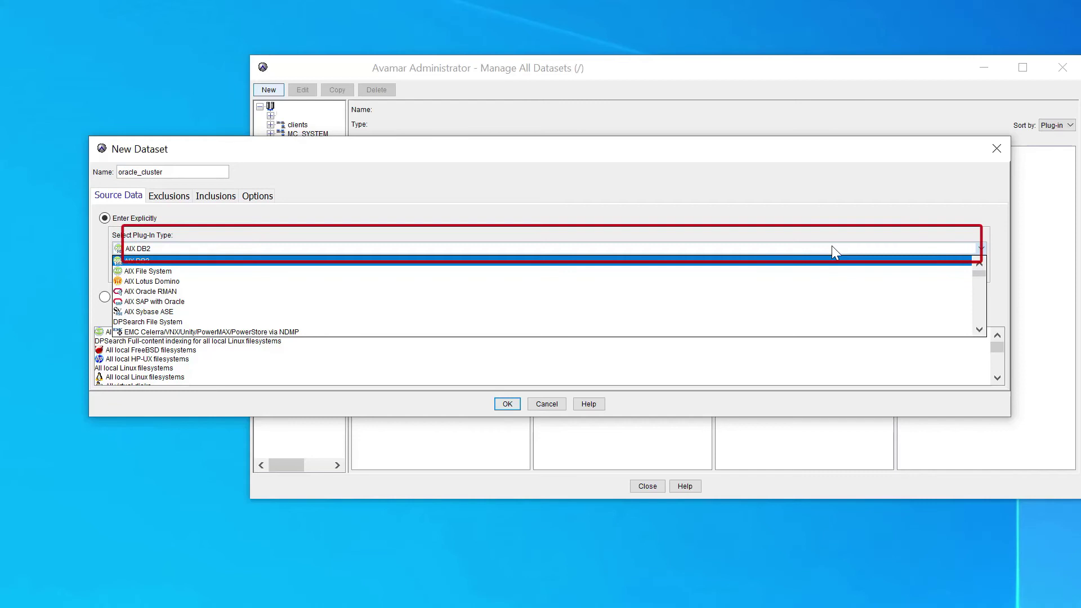
left_click(978, 312)
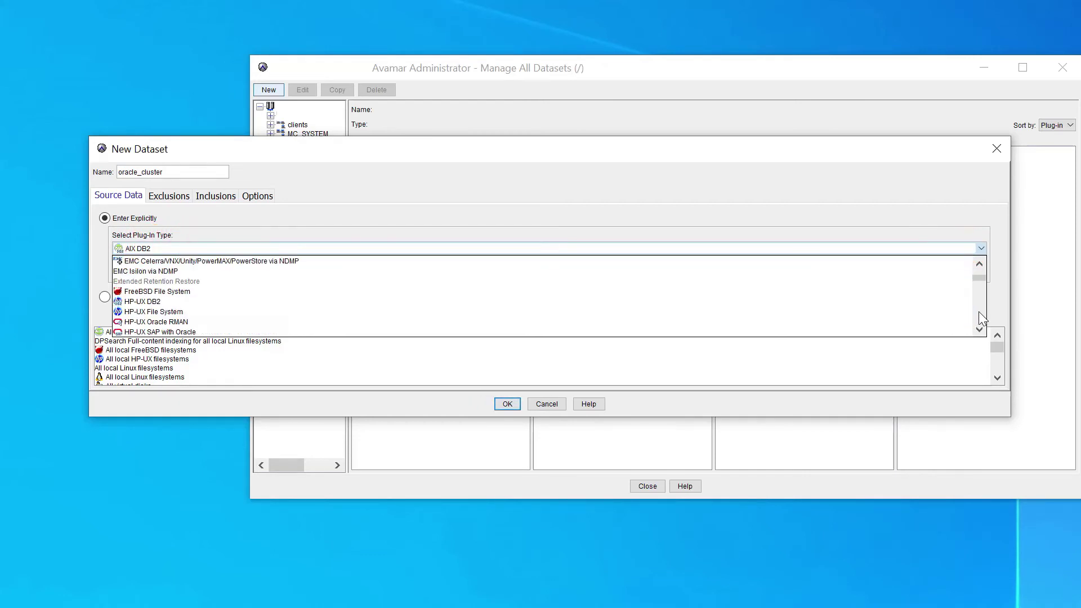
left_click(978, 312)
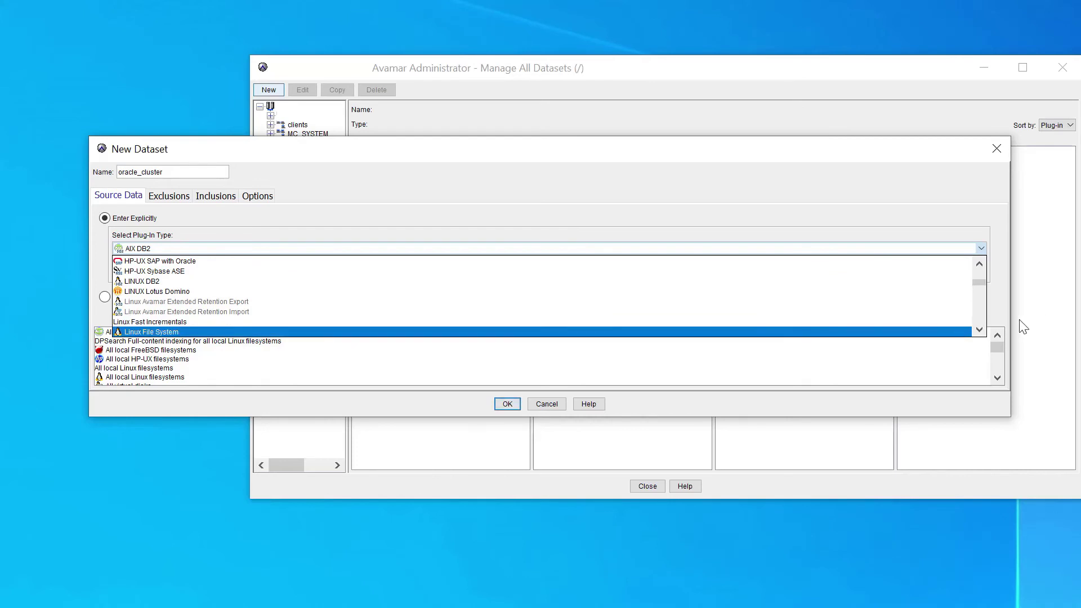
left_click(979, 329)
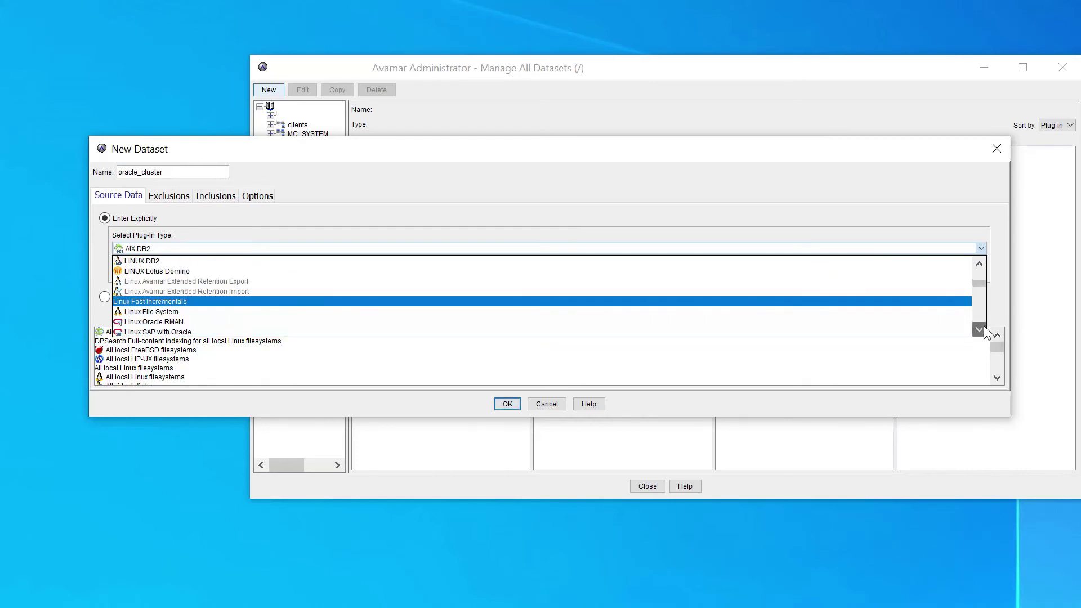
left_click(979, 329)
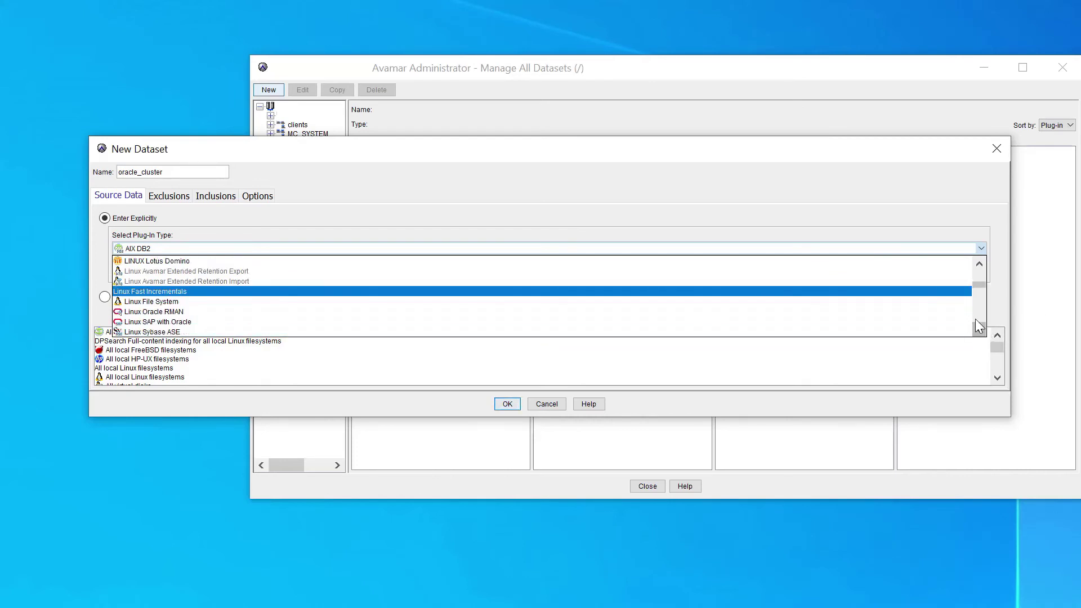
left_click(333, 310)
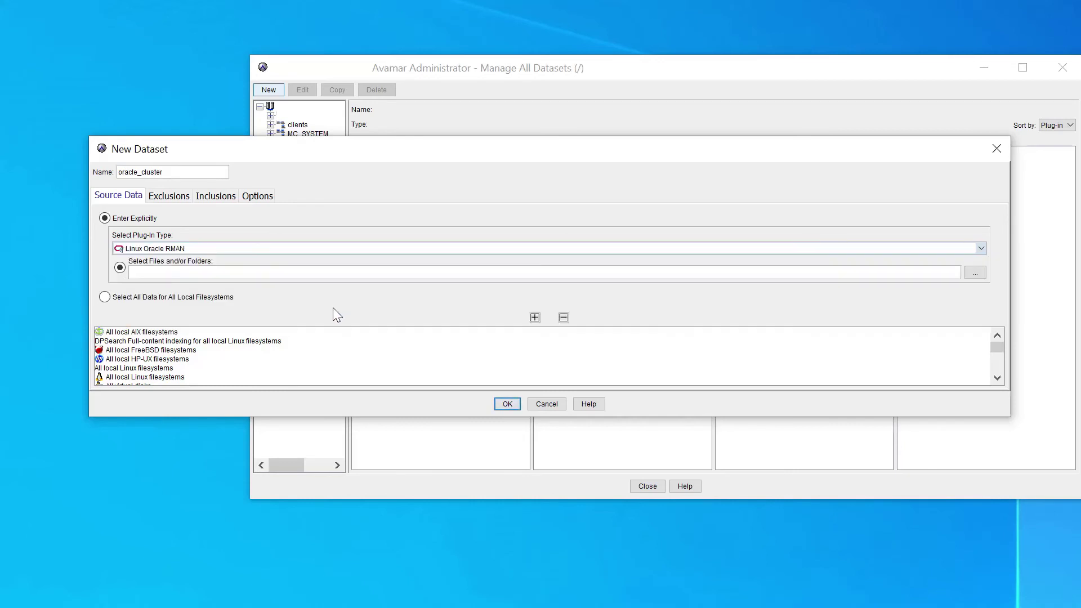
Select all default source entries and remove them
left_click(140, 333)
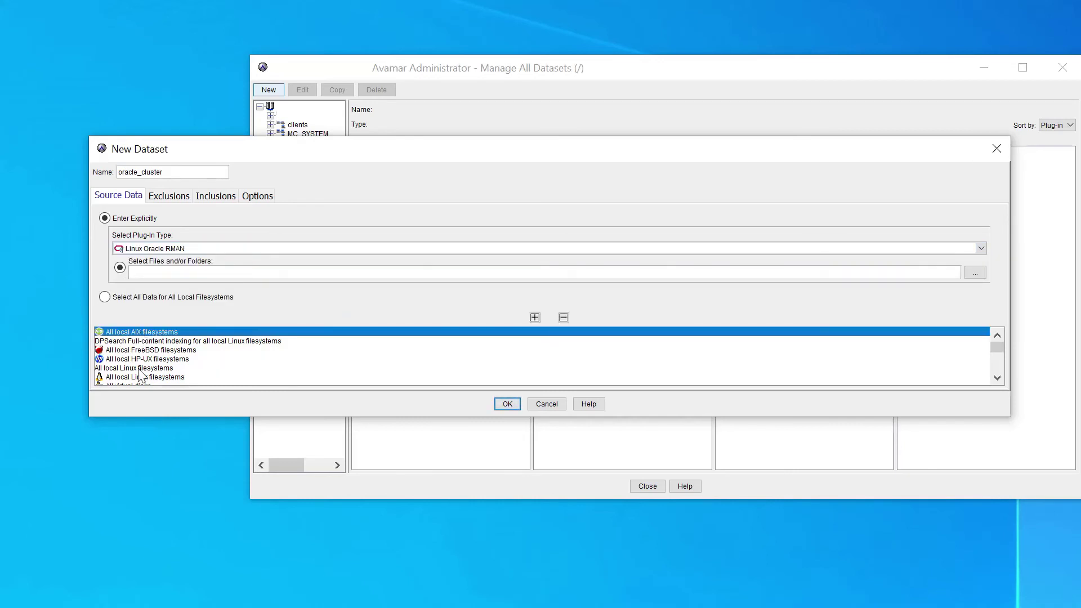
key("shift+Down")
key("shift+Down")
key("shift+Down")
key("shift+Down")
key("shift+Down")
key("shift+Down")
key("shift+Down")
key("shift+Down")
key("shift+Down")
key("shift+Down")
key("shift+Down")
key("shift+Down")
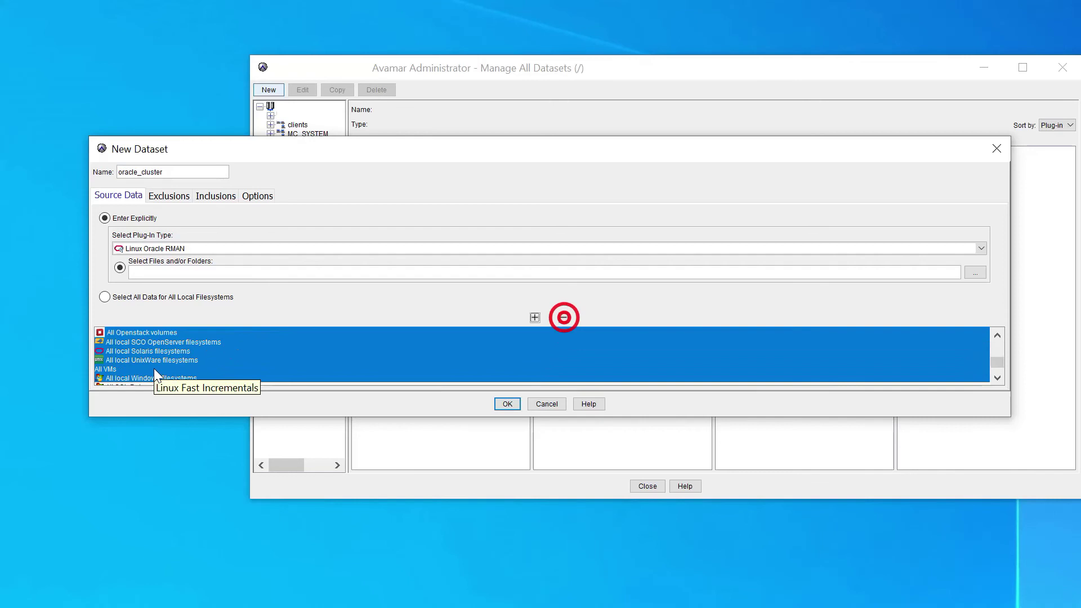
key("shift+Down")
key("shift+Down")
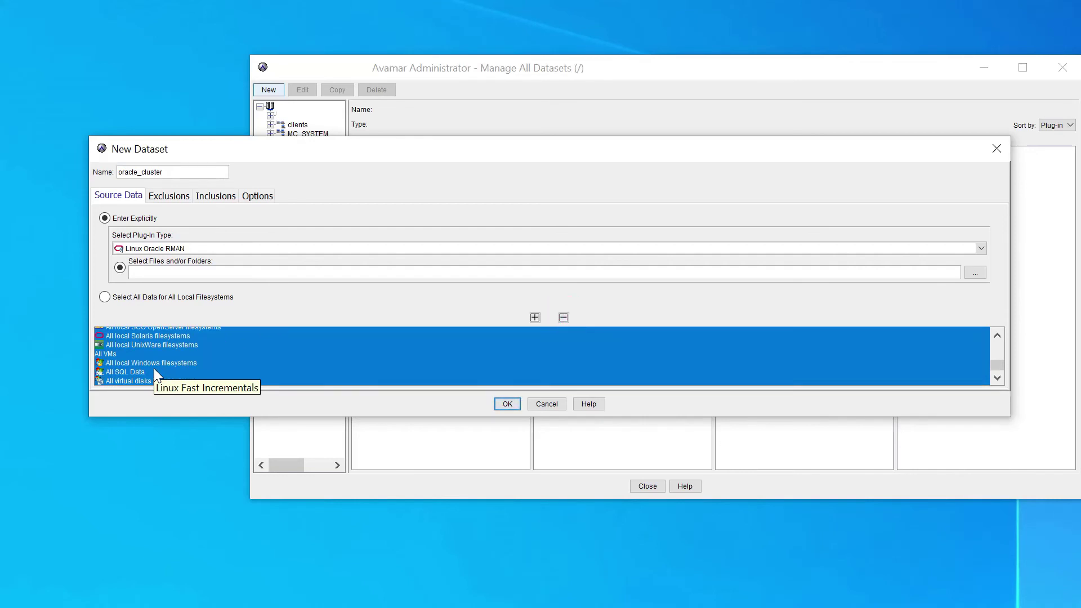
left_click(563, 318)
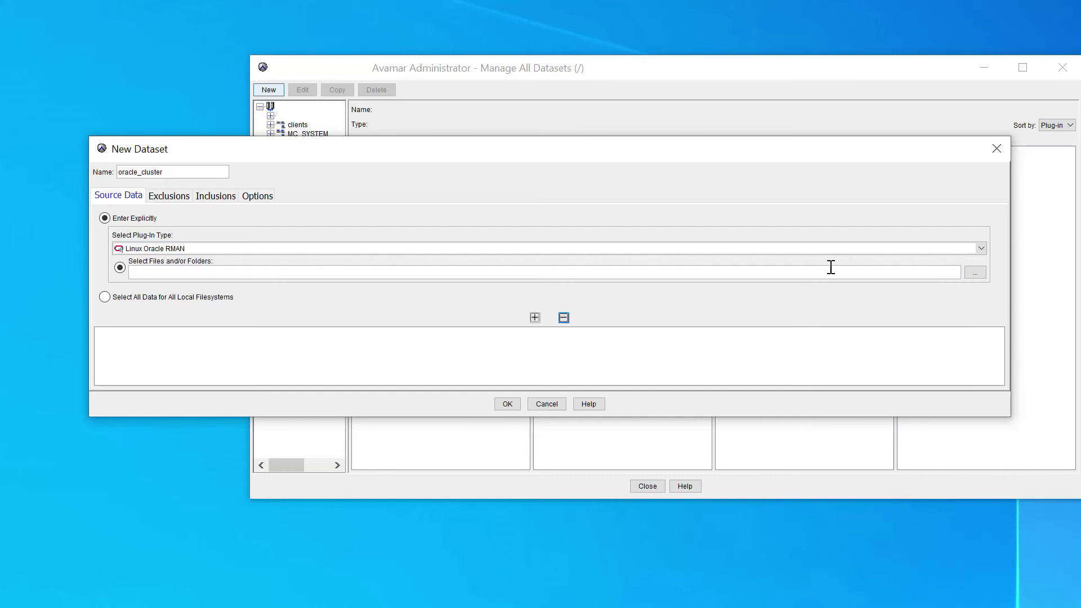
Tick database orcl under Linux Oracle RMAN on client orascan.burl.lab as the source
left_click(975, 272)
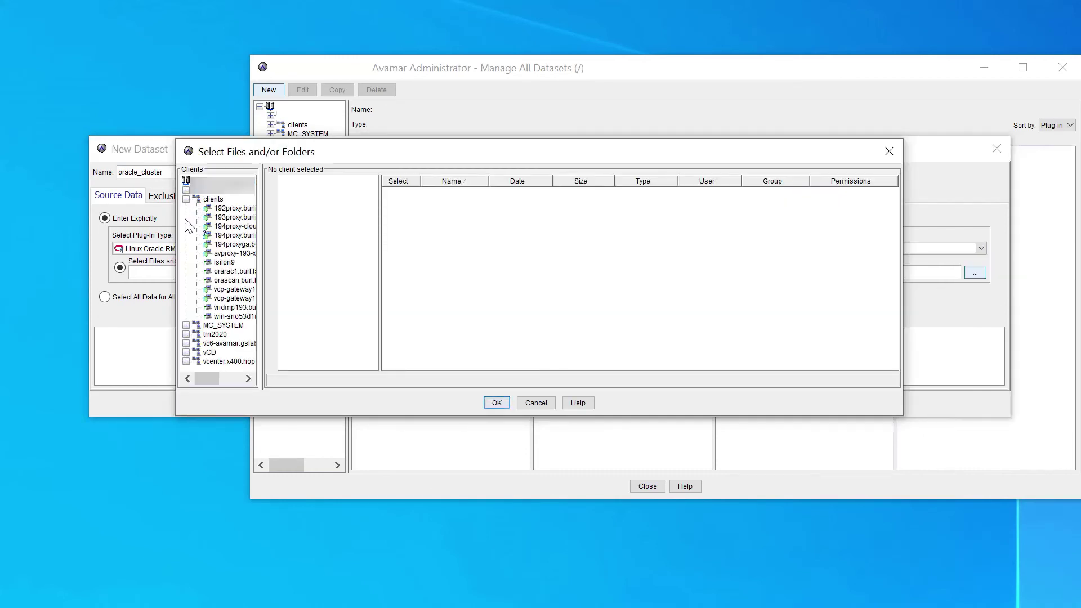
left_click(221, 280)
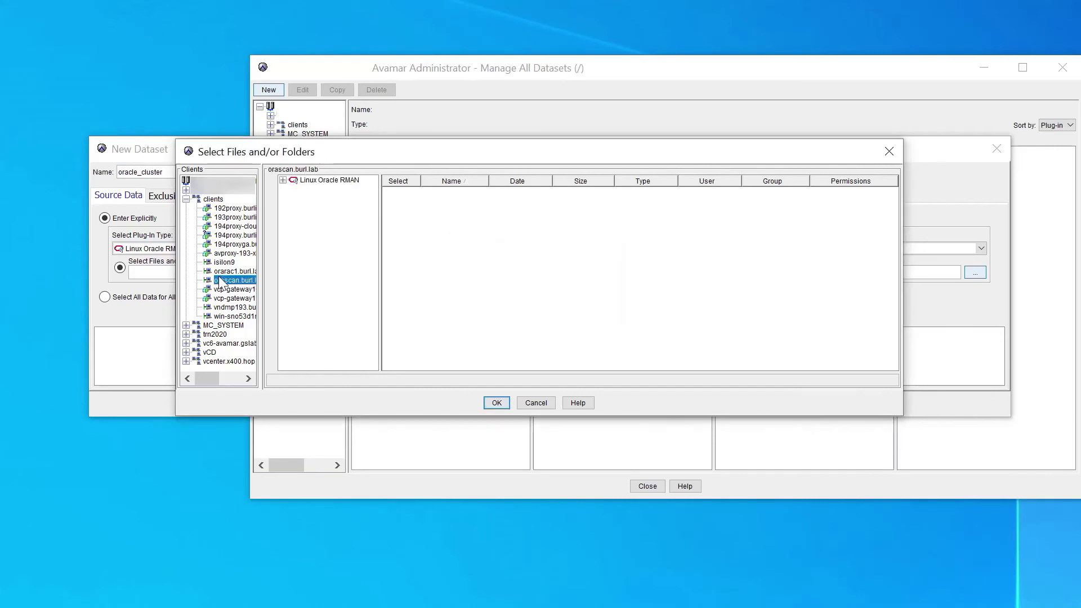
left_click(283, 180)
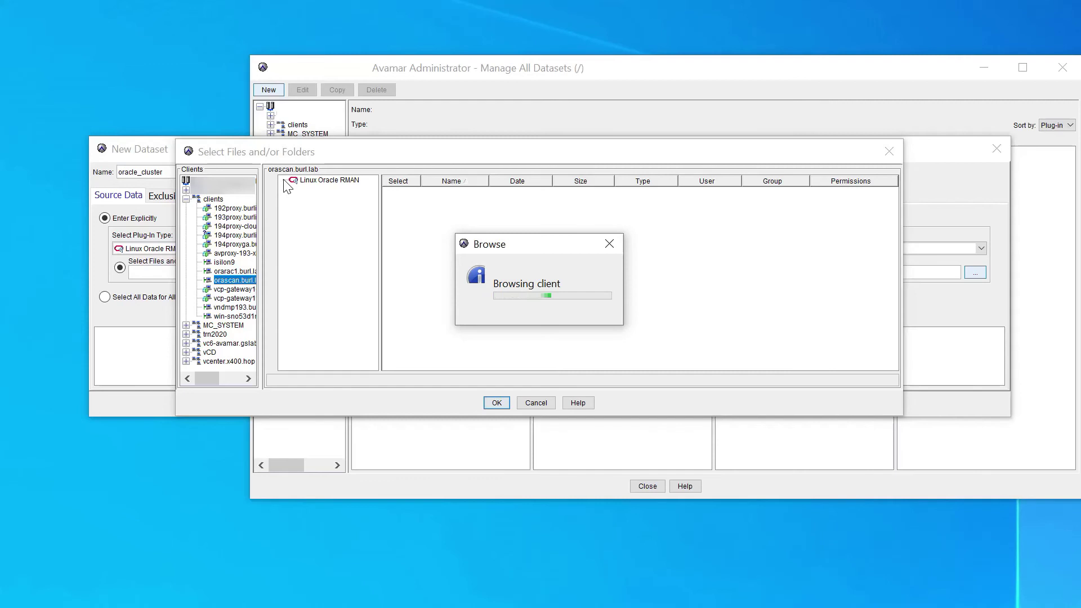
left_click(332, 182)
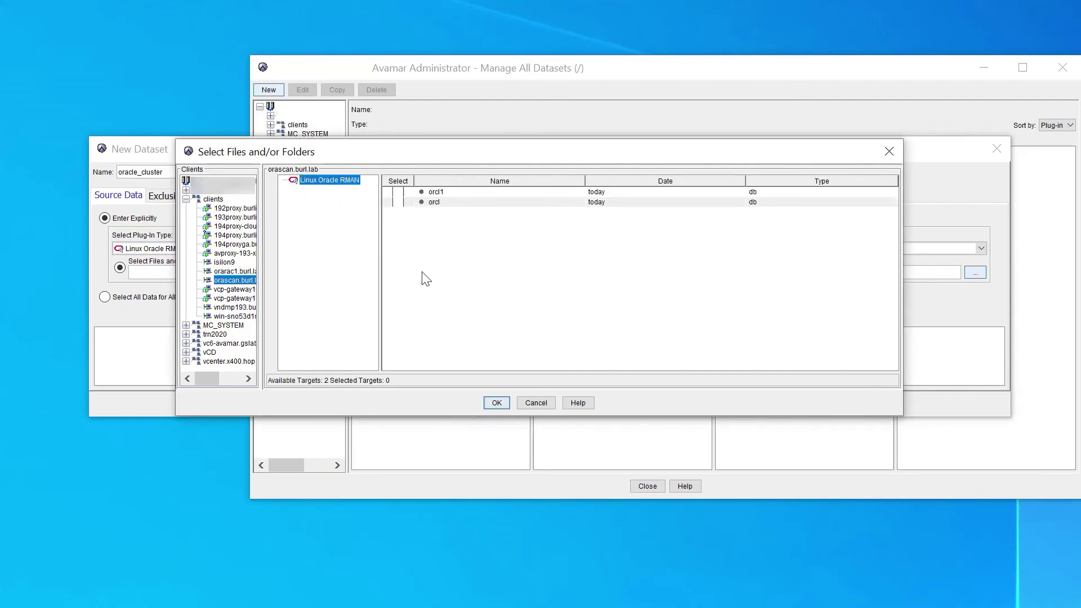
left_click(398, 203)
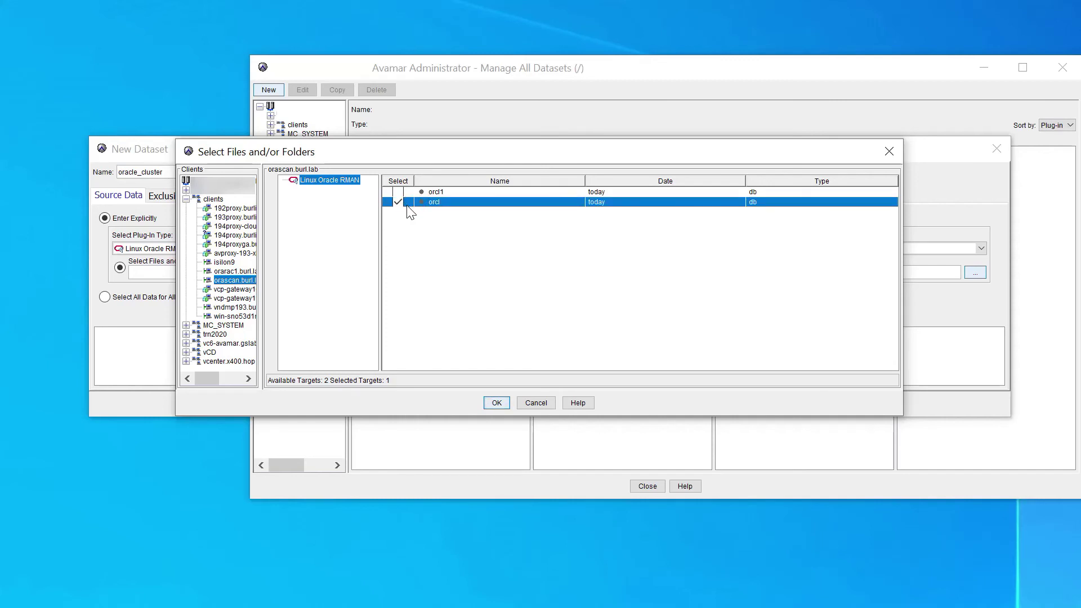
Confirm orcl as the source, review the Options tab, and save oracle_cluster
left_click(496, 402)
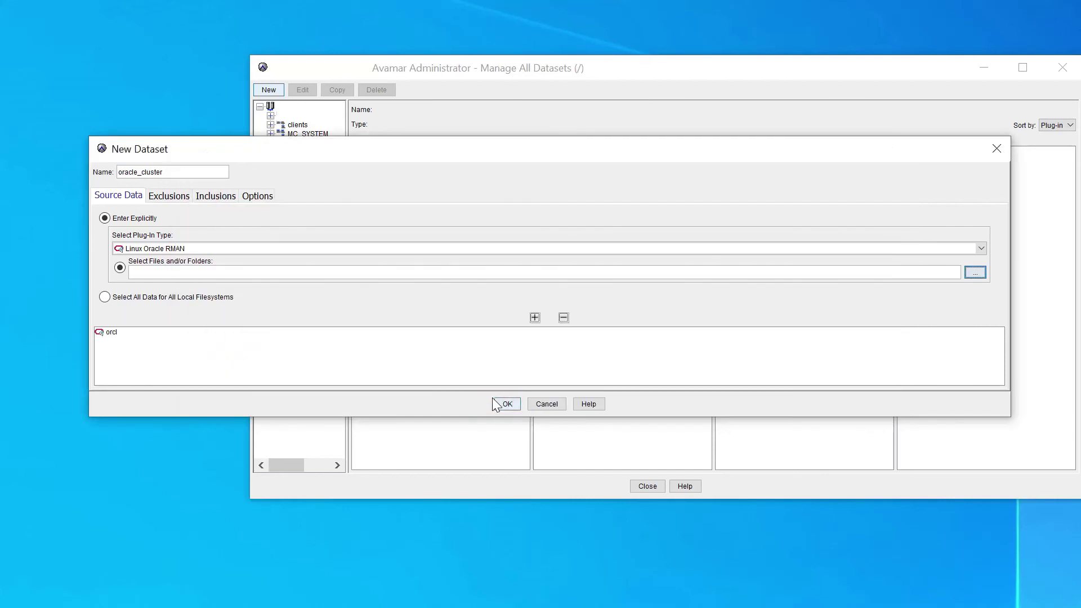
left_click(269, 198)
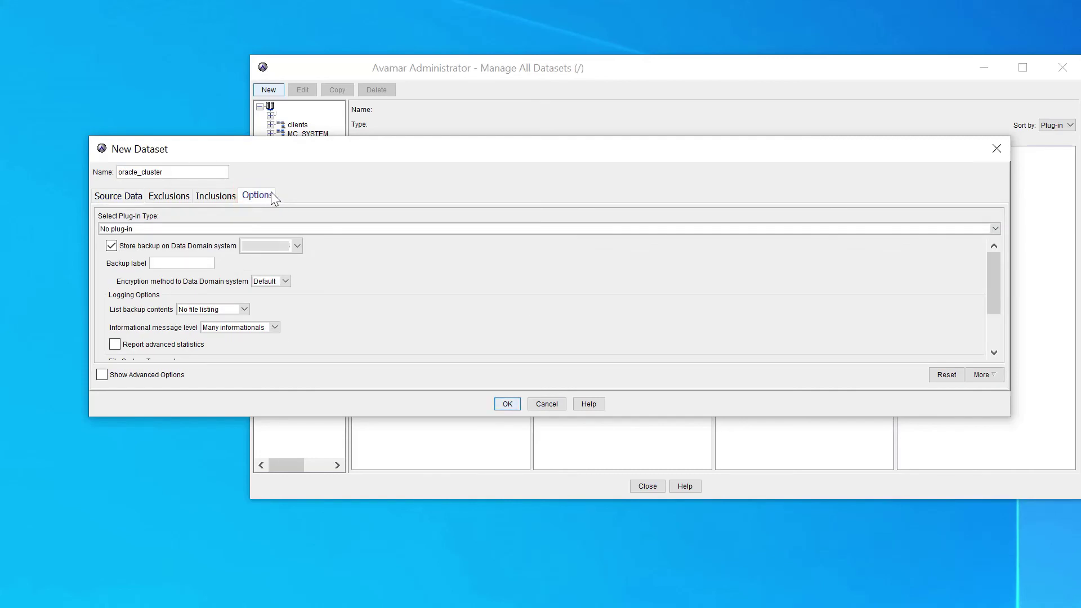
left_click(500, 403)
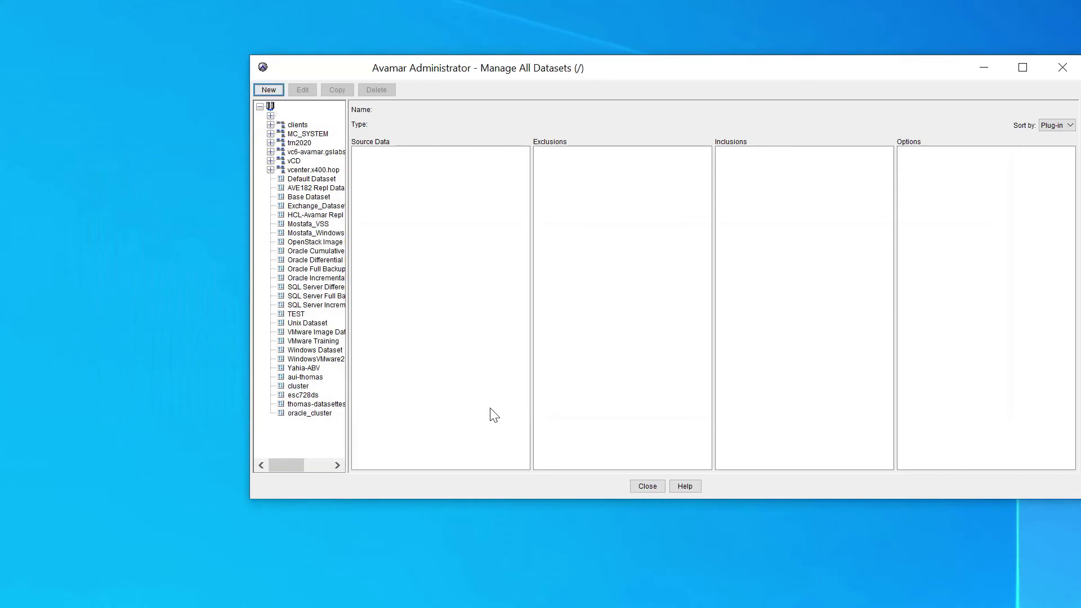
Edit the oracle_cluster dataset so its Oracle RMAN options use 4 channels, and save
left_click(288, 413)
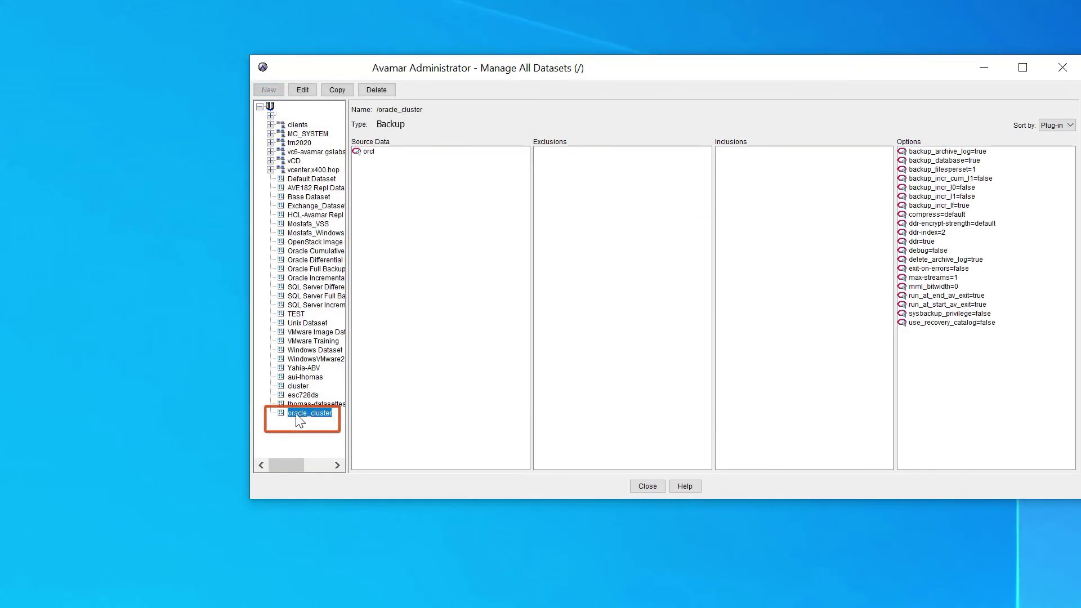
left_click(302, 90)
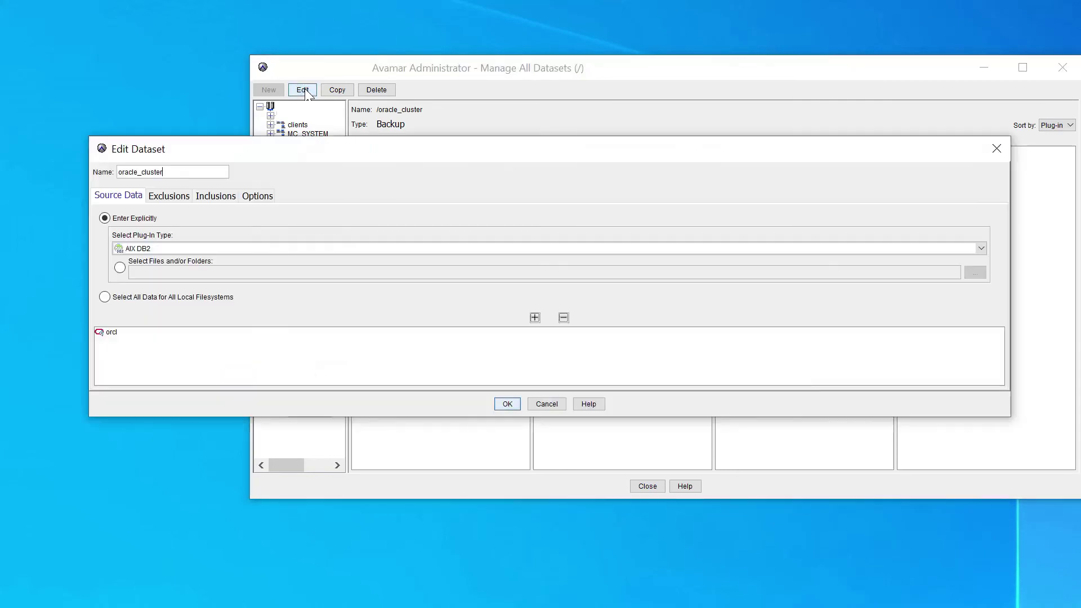
left_click(249, 194)
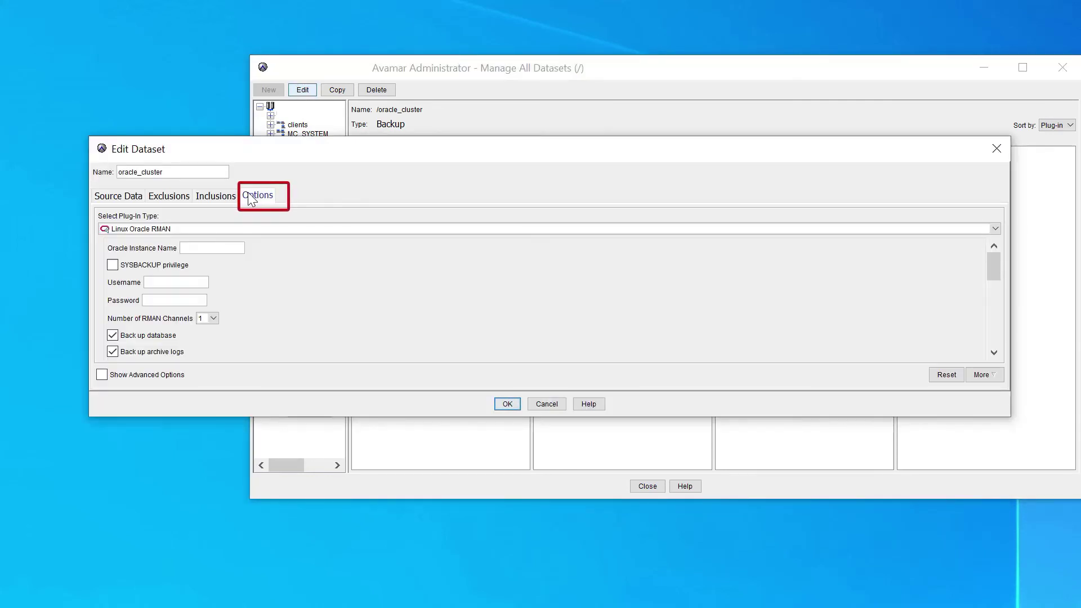
left_click(212, 319)
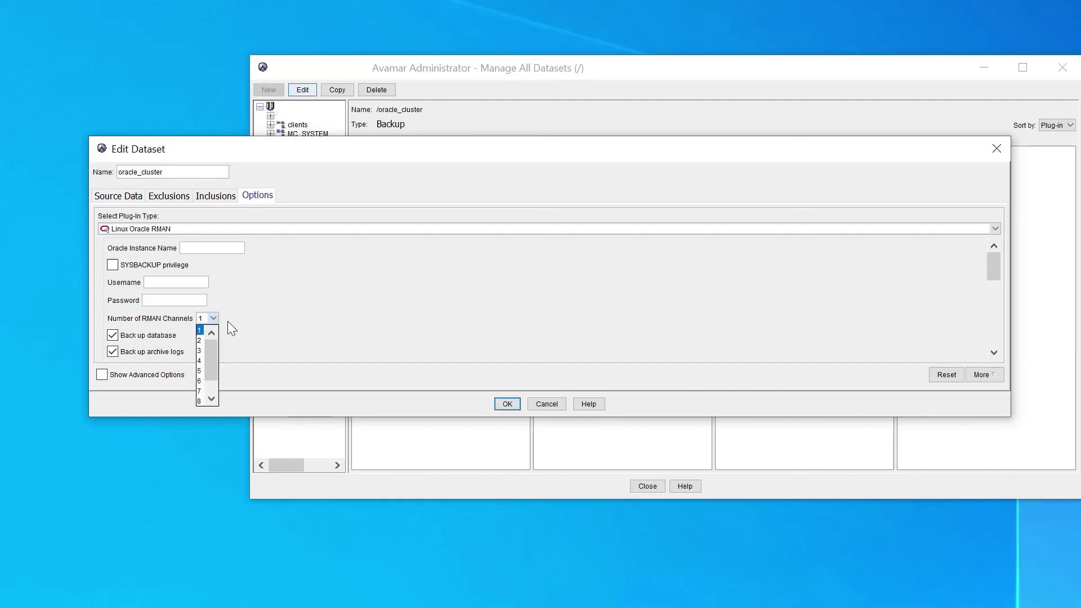
left_click(198, 360)
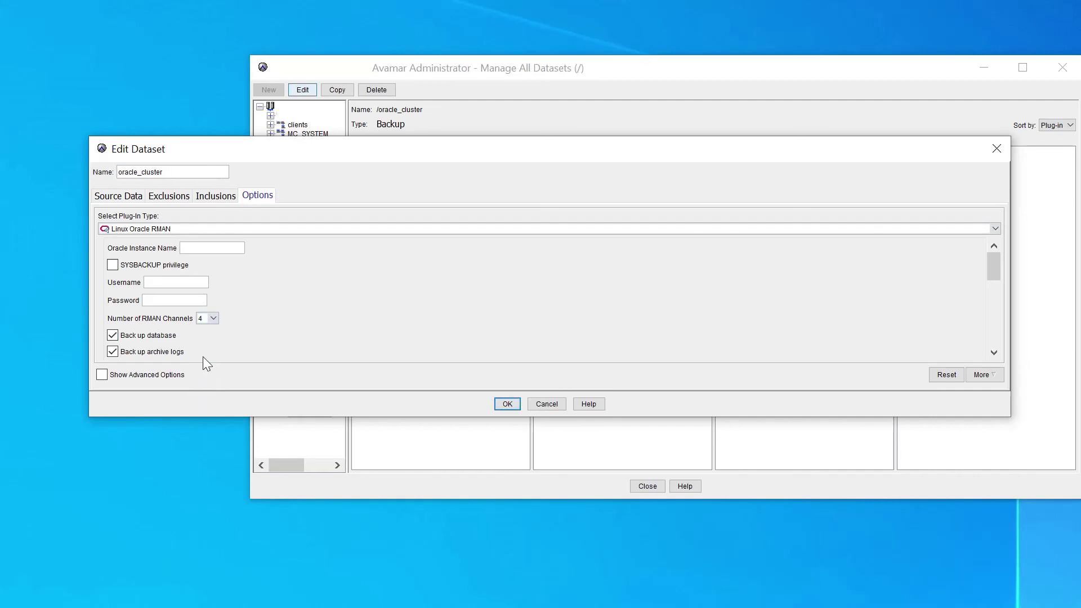
left_click(505, 405)
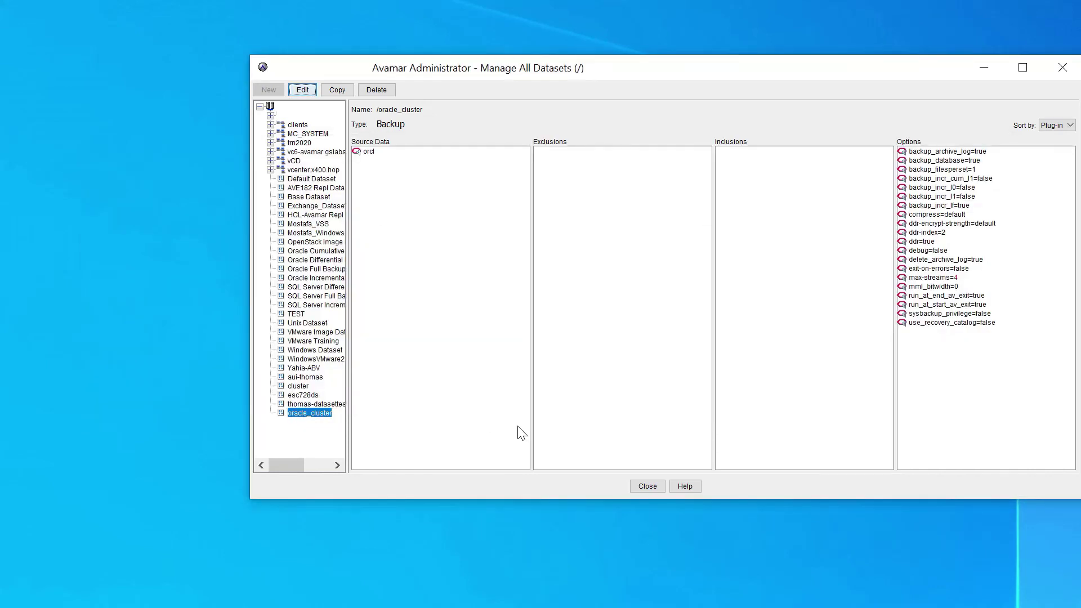
Close the Manage All Datasets window to get back to the main dashboard
left_click(648, 486)
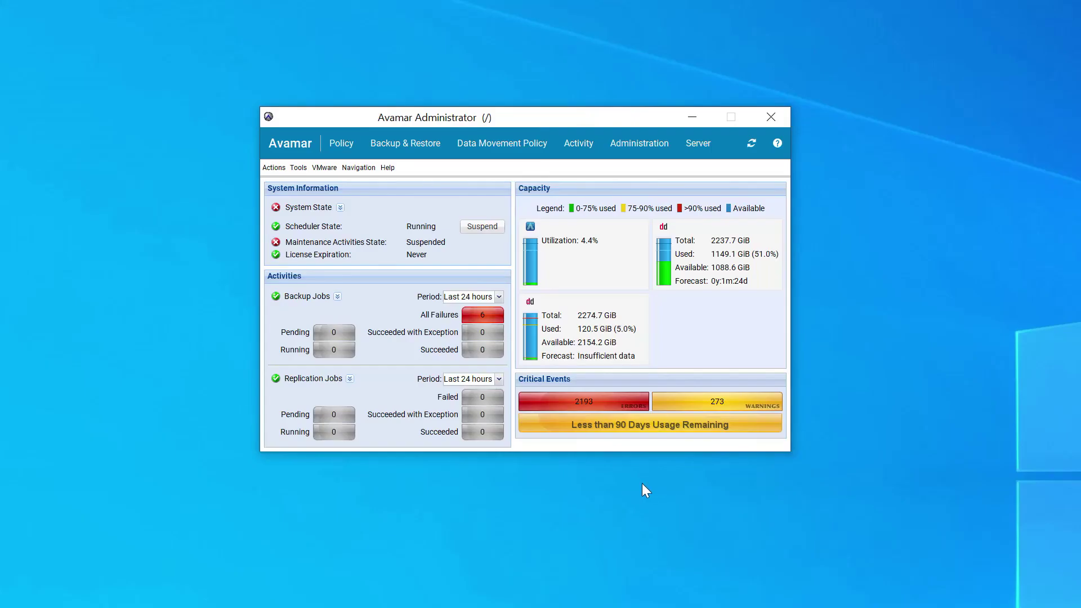